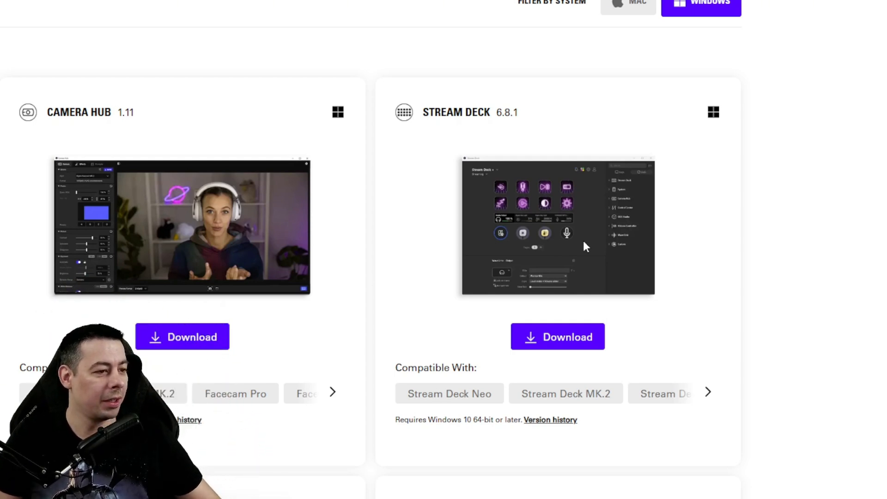
Step: Download the Stream Deck 6.8.1 software for Windows
left_click(551, 343)
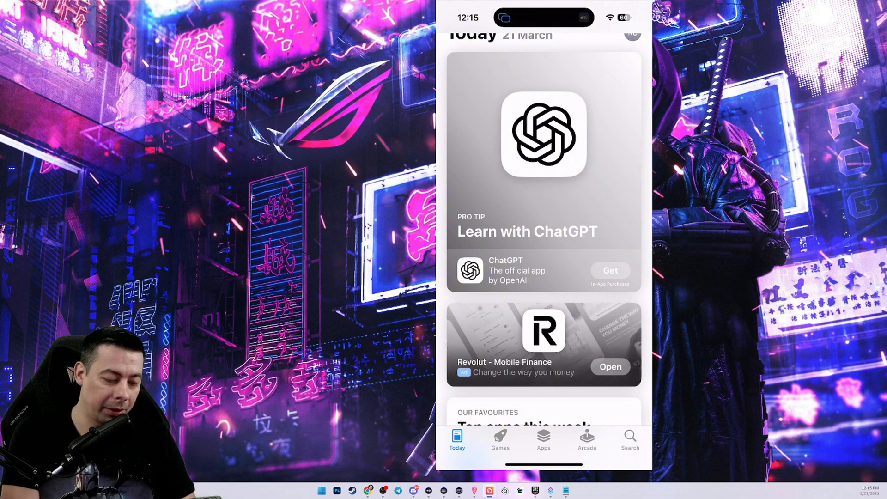
Step: Search the phone's App Store for "elgato stream deck mobile" and look through the results for the Elgato app
left_click(630, 440)
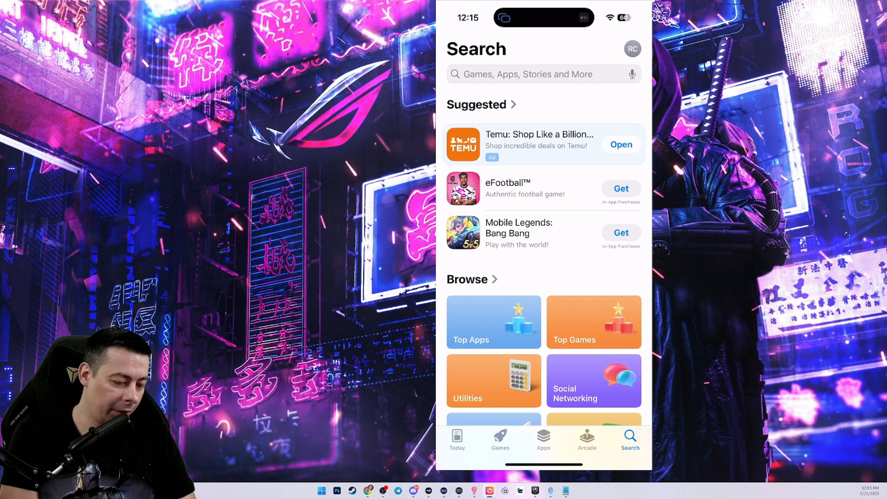
left_click(527, 74)
type("el")
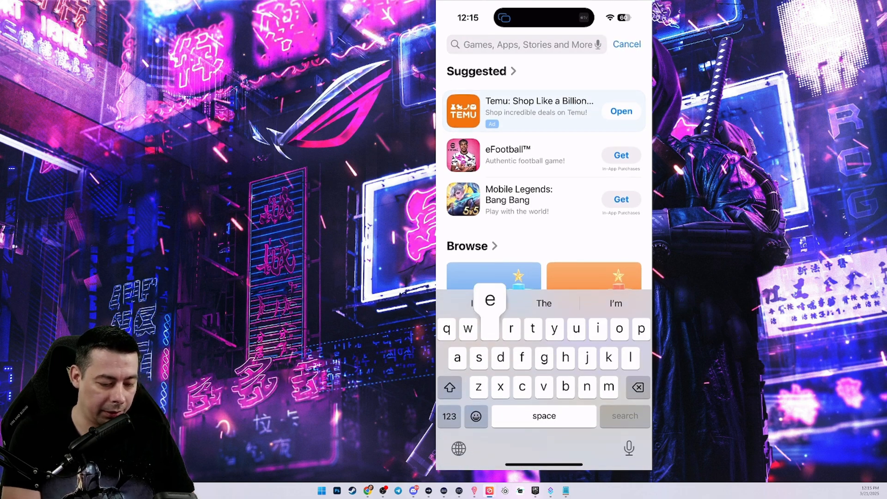
type("gato")
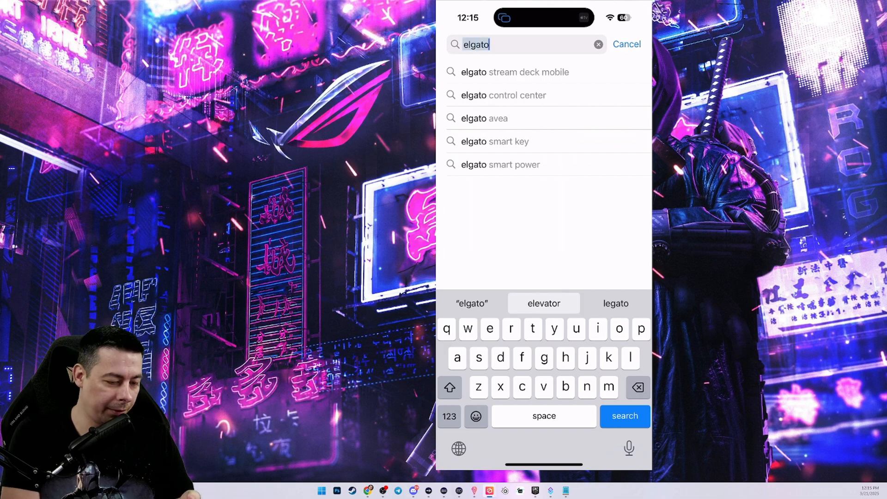
left_click(515, 72)
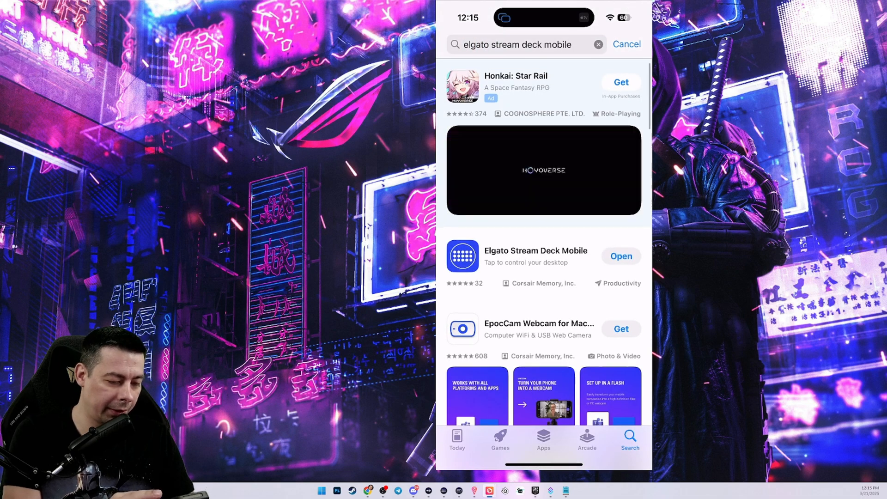
scroll(544, 277, "down", 2)
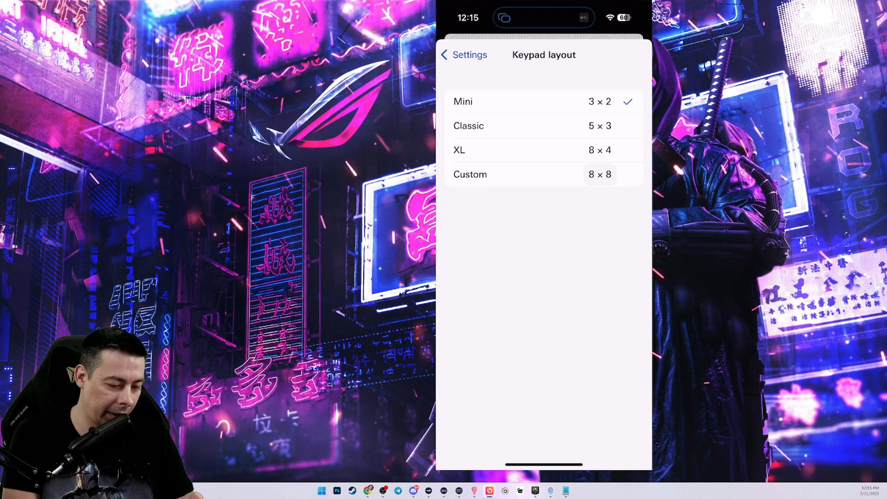
Step: Switch the Stream Deck Mobile keypad layout to Classic 5 × 3 and back to Mini 3 × 2
left_click(468, 126)
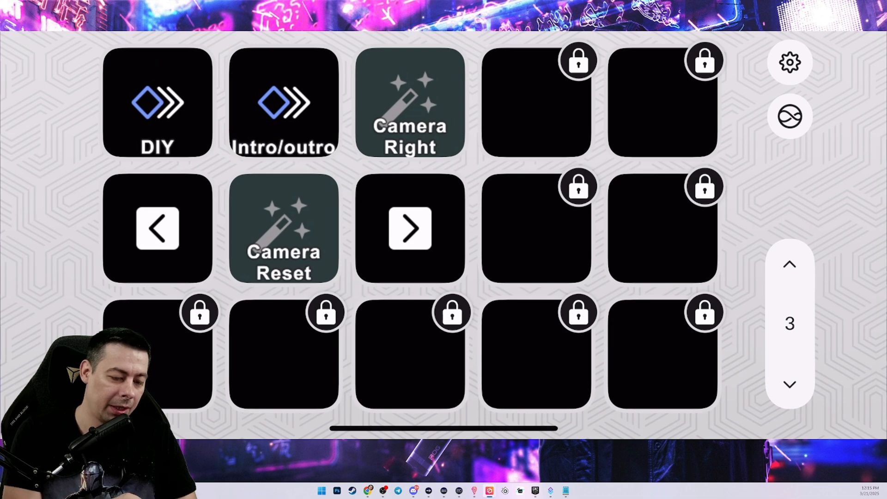
left_click(790, 61)
scroll(443, 185, "down", 1)
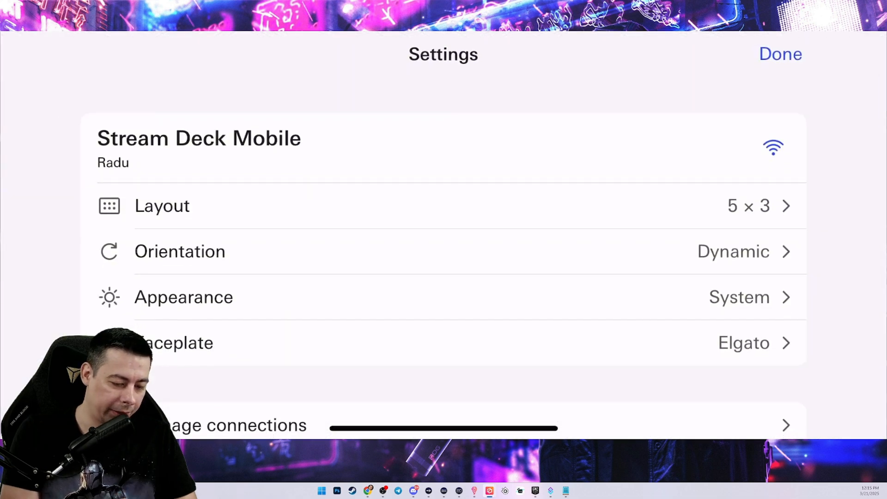
left_click(178, 204)
left_click(323, 136)
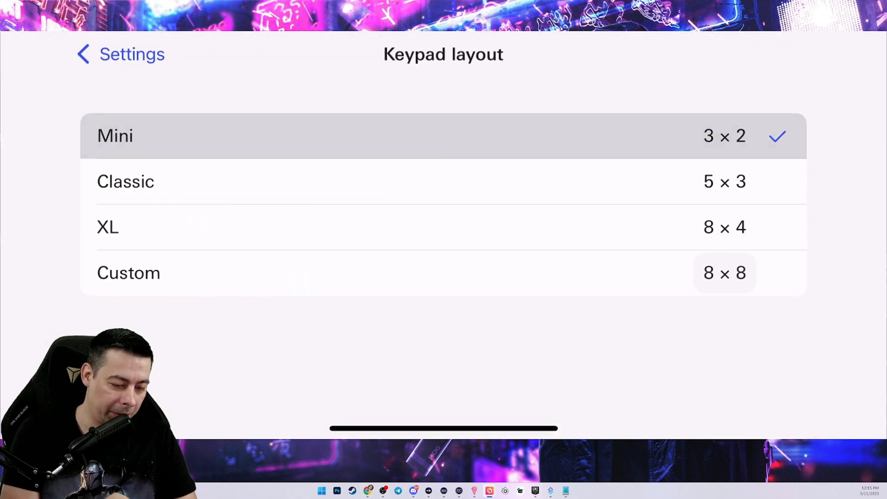
left_click(120, 54)
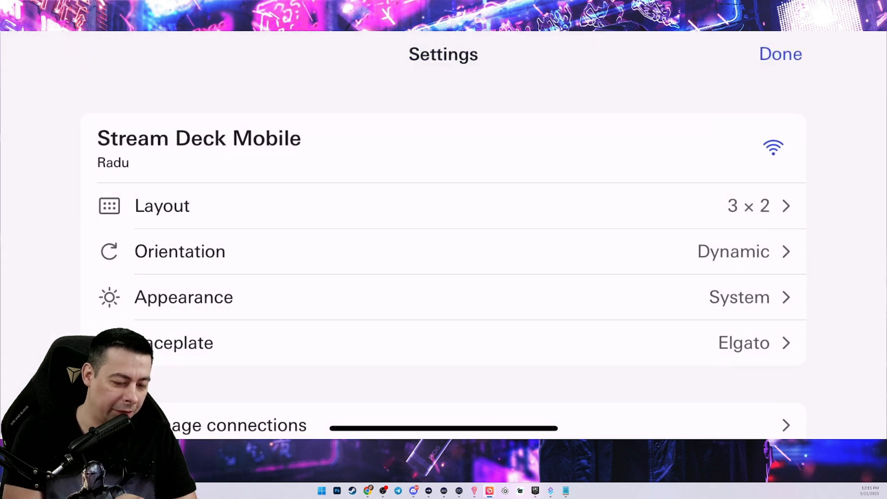
left_click(778, 53)
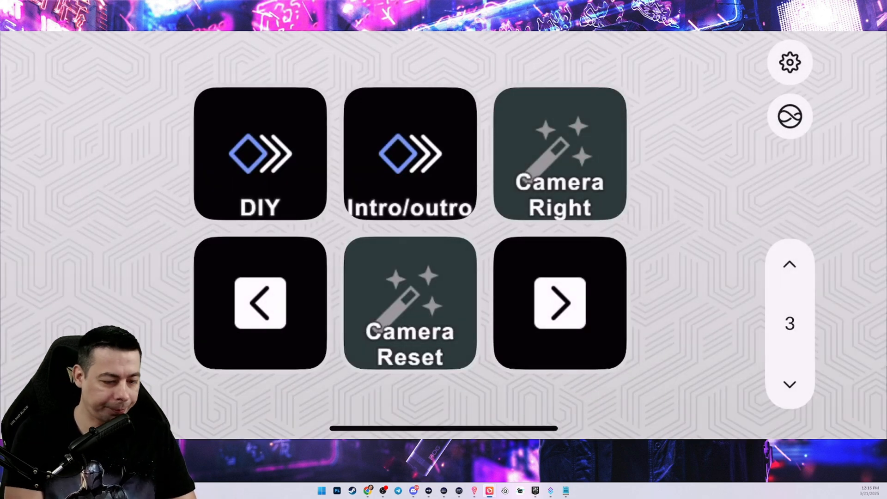
Step: Flip between keypad pages 3 and 4 using the next-page and previous-page keys
left_click(560, 302)
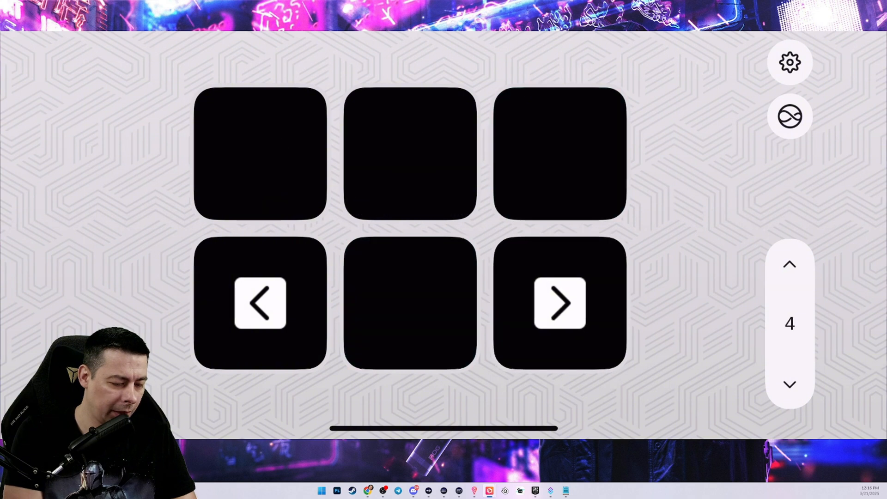
left_click(260, 302)
left_click(560, 303)
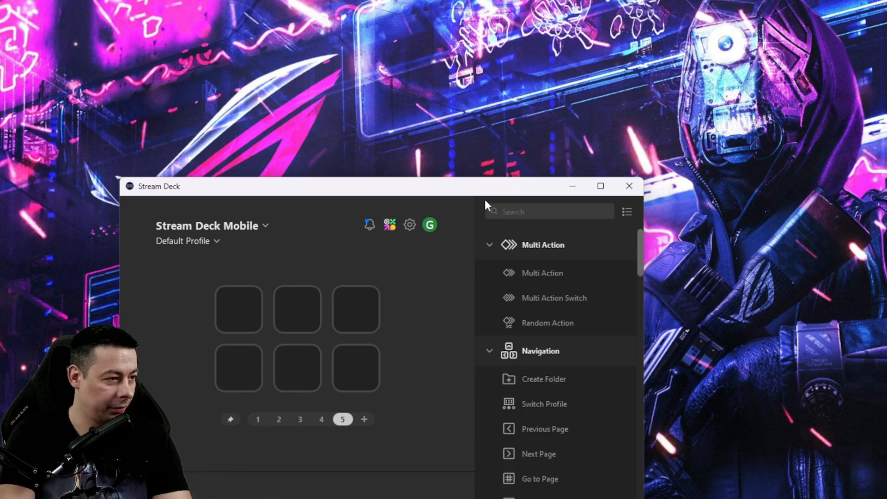
Step: In the desktop Stream Deck app, assign Previous Page to page 5's lower-left key and Next Page to its lower-right key
type("pre")
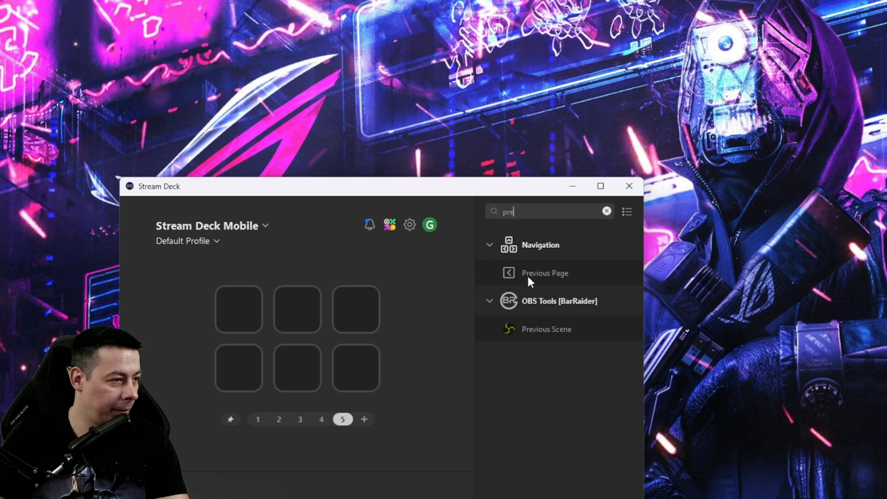
left_click_drag(526, 274, 238, 373)
key("ctrl+a")
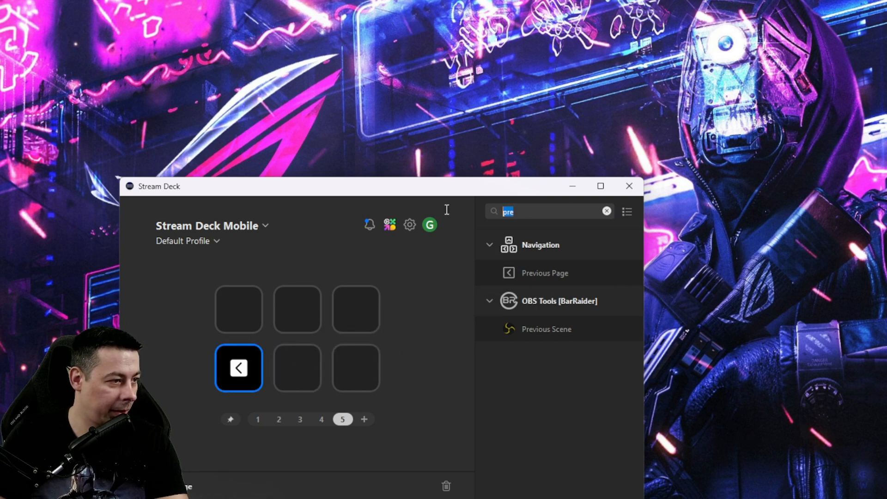
type("nex")
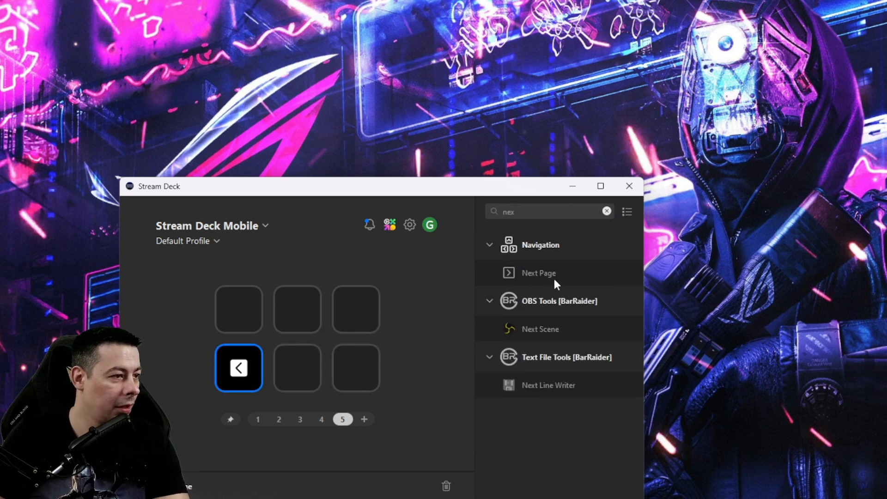
left_click_drag(553, 279, 367, 384)
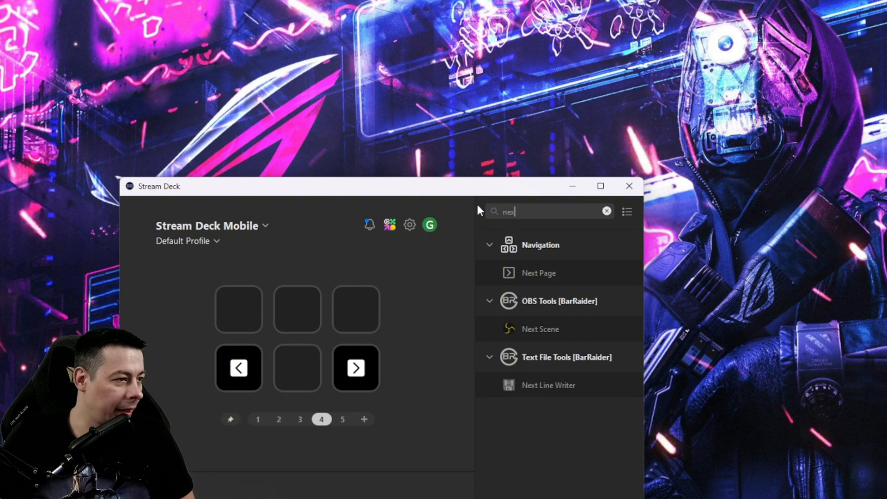
Step: Find the Multi Action with the search "mult", assign it to the first key of page 4, and clear the search
left_click_drag(545, 210, 488, 208)
key("BackSpace")
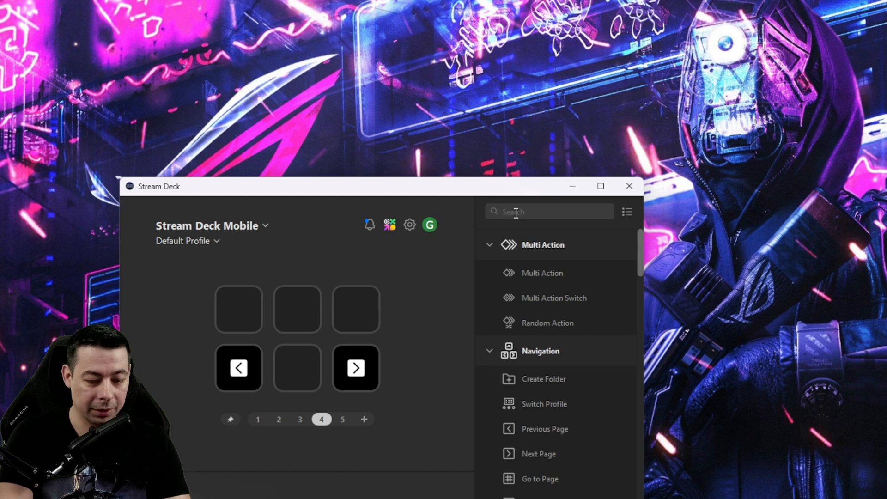
type("mul")
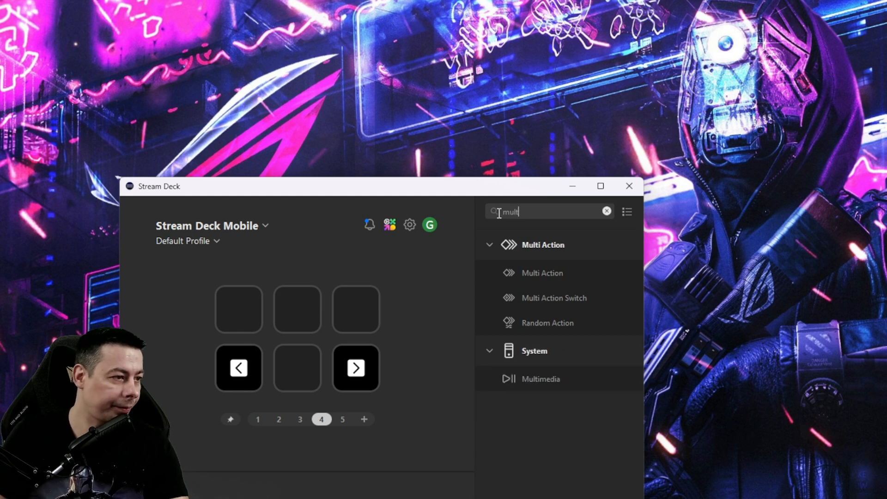
type("t")
left_click_drag(506, 273, 240, 305)
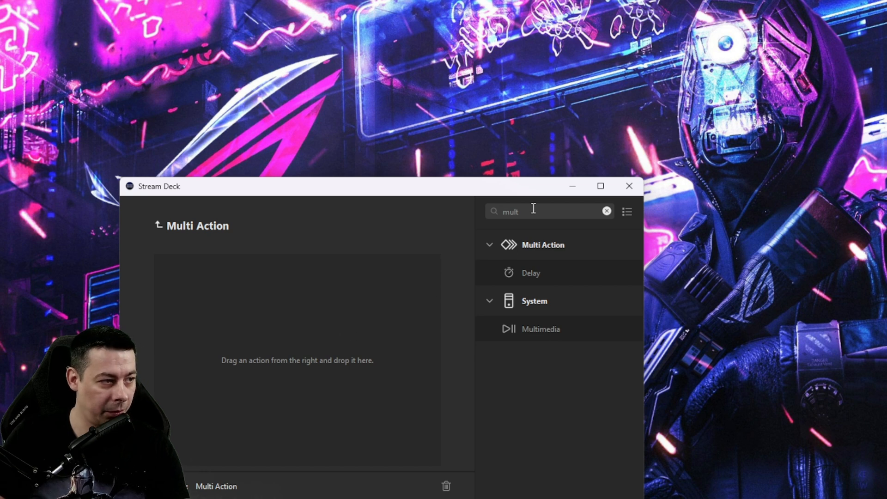
left_click_drag(531, 211, 504, 213)
key("BackSpace")
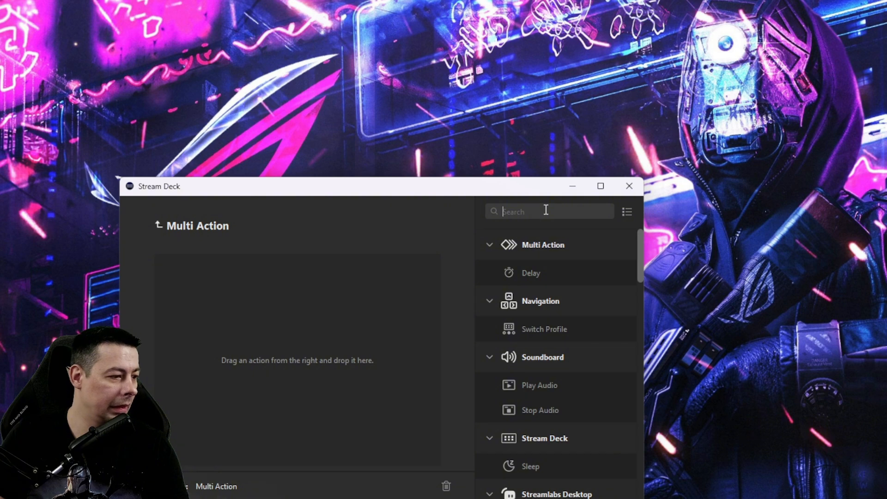
Step: Move the Stream Deck window aside, switch to Discord and delete the "LIVE NOW!" message from the GR server's general channel
left_click_drag(443, 191, 709, 112)
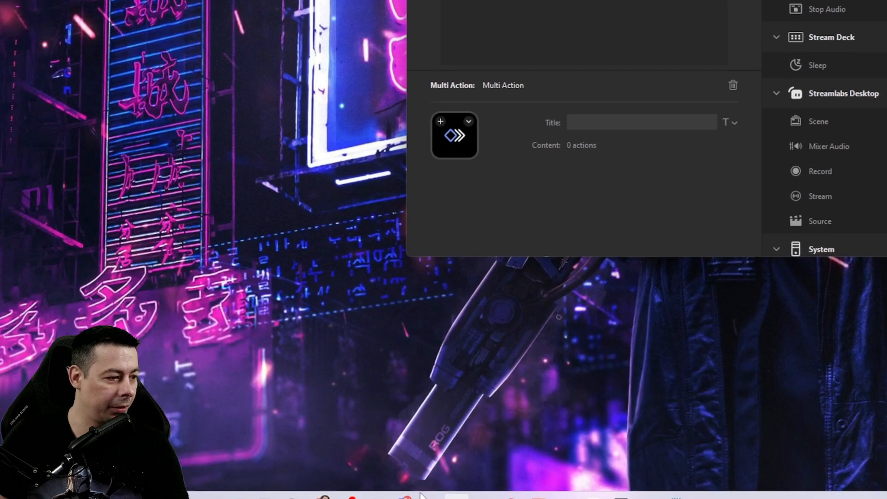
mouse_move(439, 485)
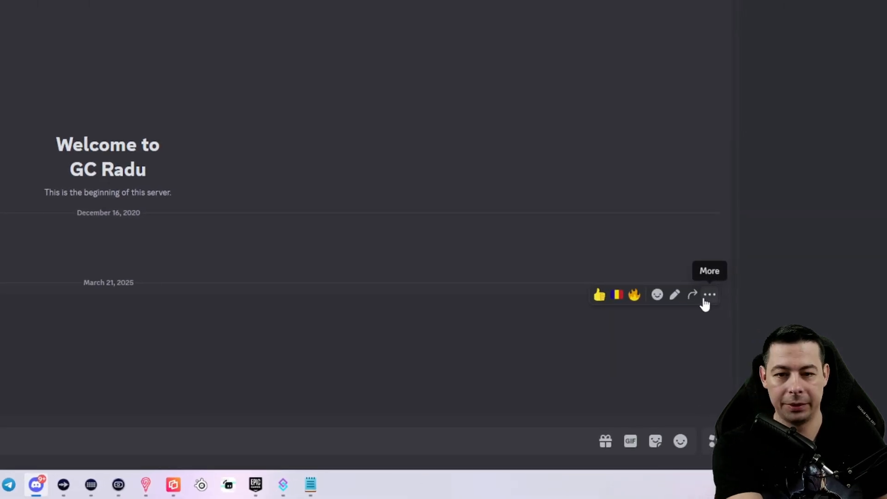
left_click(786, 384)
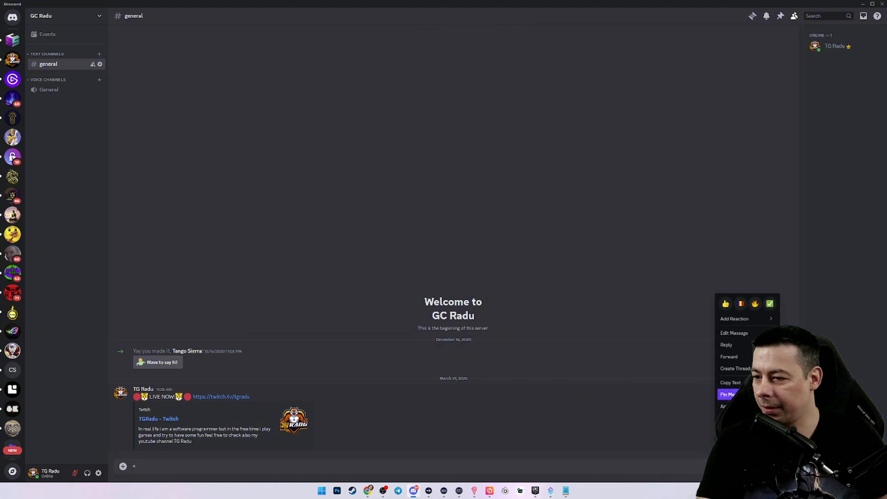
left_click(739, 399)
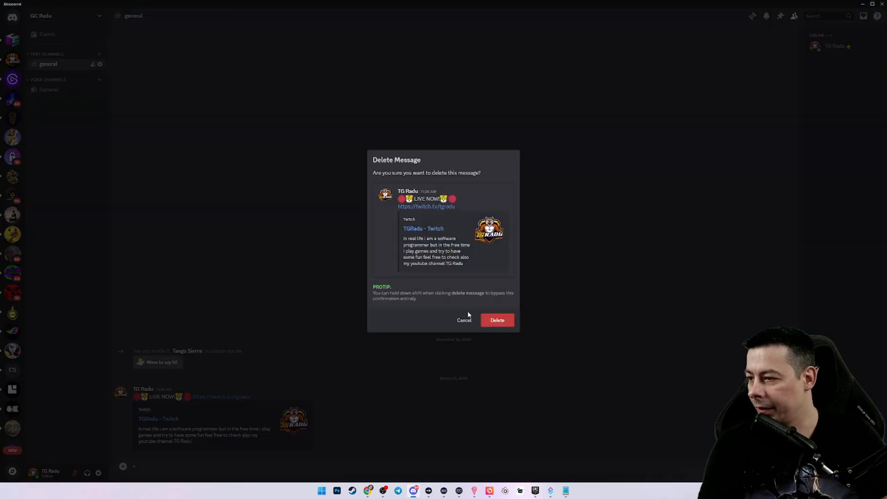
left_click(498, 320)
Step: Open the test server (TRts) and delete the "LIVE NOW!" message from its general channel
scroll(12, 409, "down", 10)
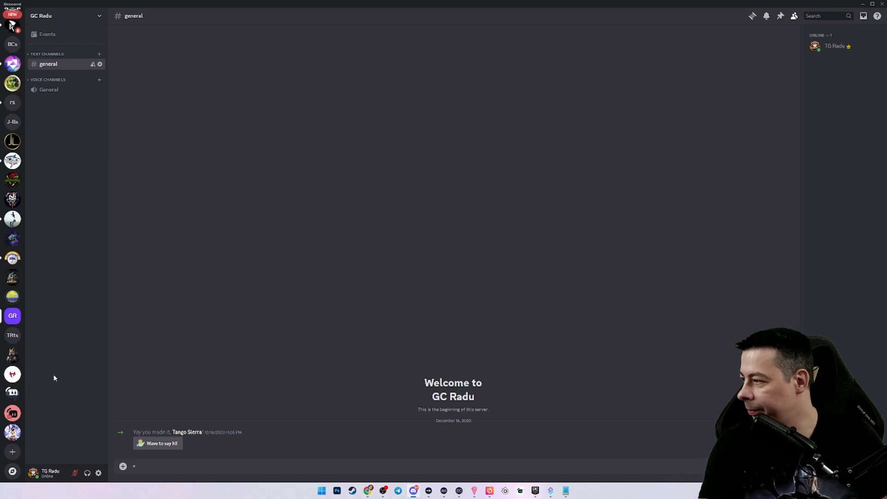
left_click(12, 335)
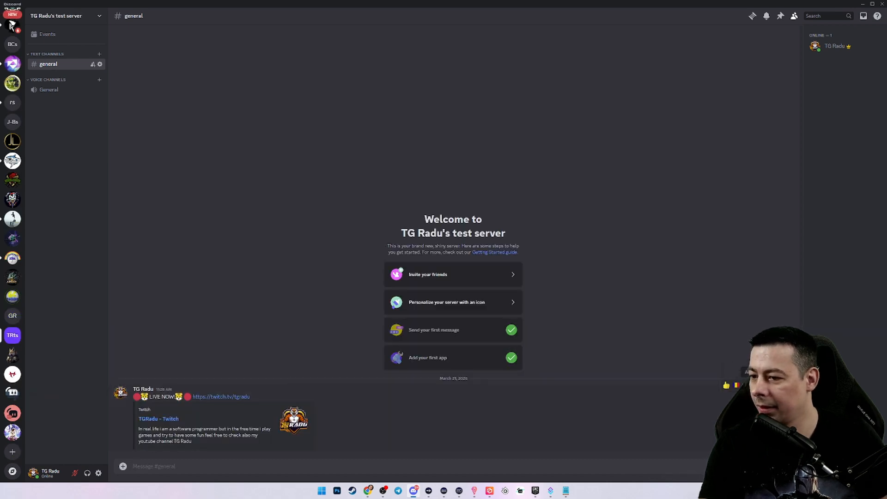
right_click(715, 406)
left_click(739, 416)
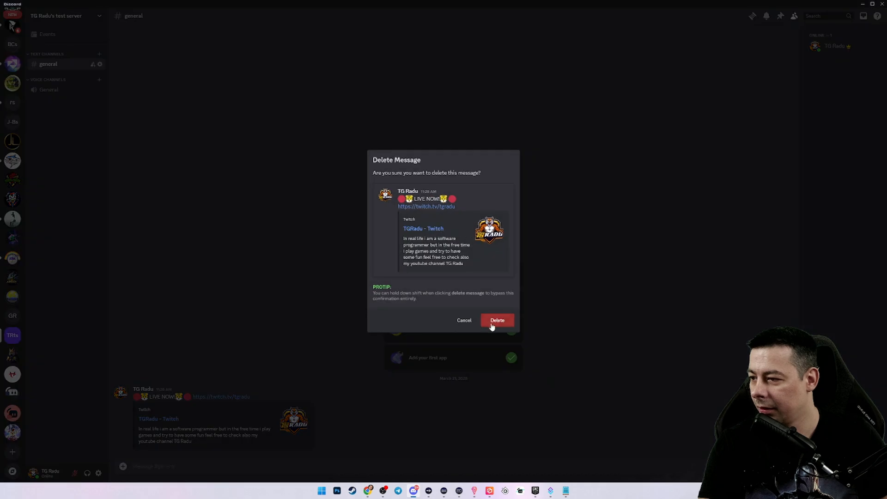
left_click(495, 319)
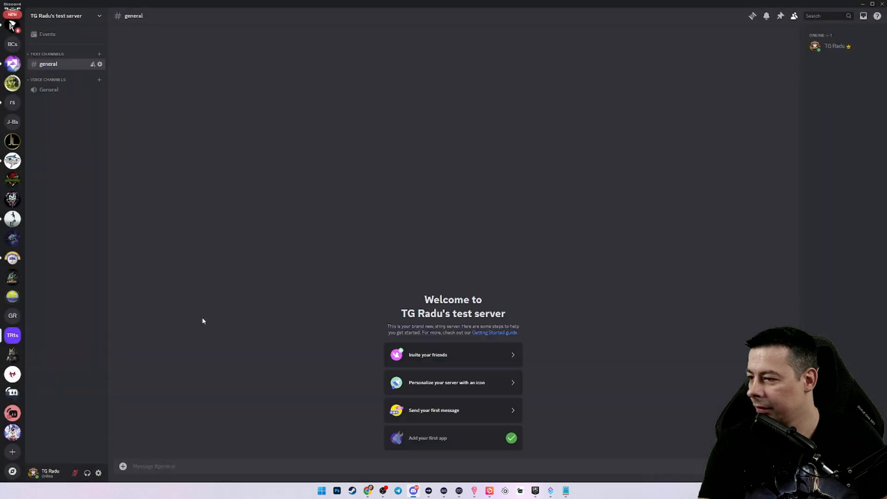
Step: Return to the GR server and clear the unsent draft in the general channel's message box
left_click(13, 316)
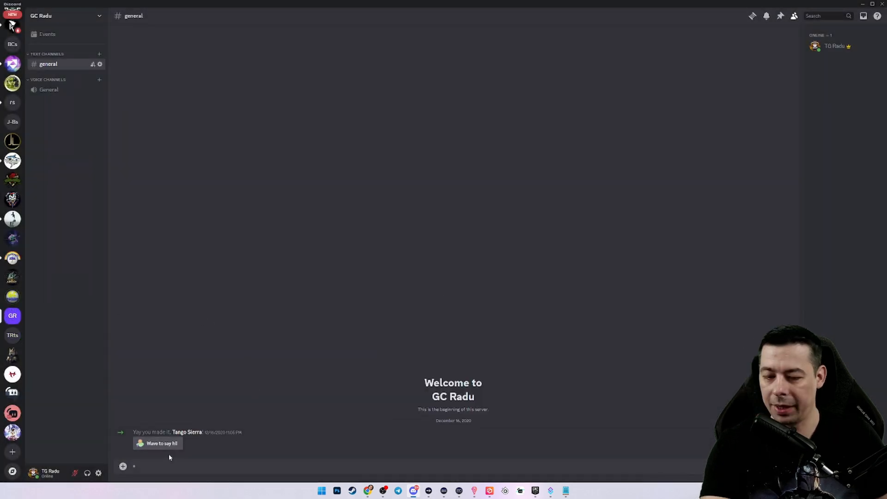
key("BackSpace")
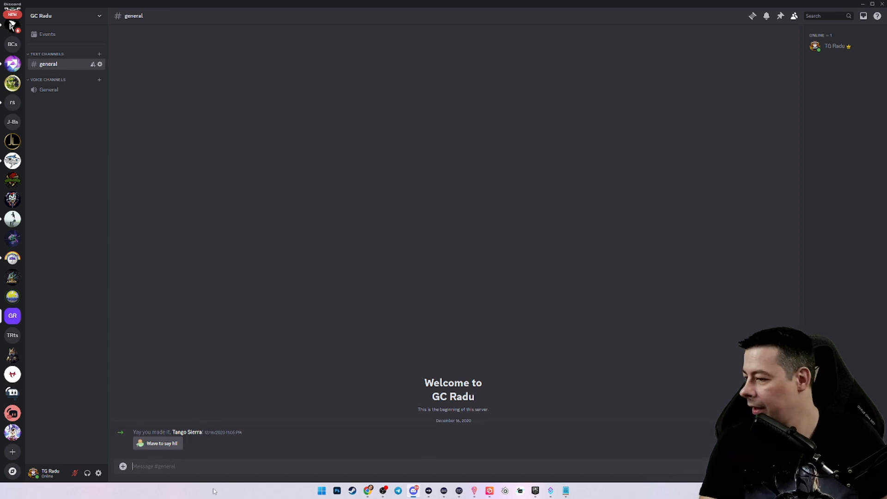
Step: Switch to Stream Deck and title the Multi Action key on page 4 "Discord go Live", with "go Live" on a second line
left_click(443, 491)
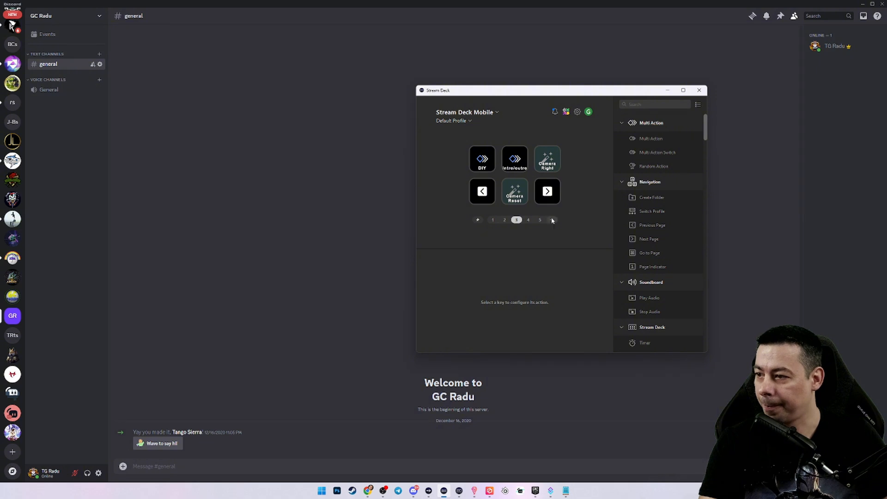
left_click(530, 220)
left_click(539, 220)
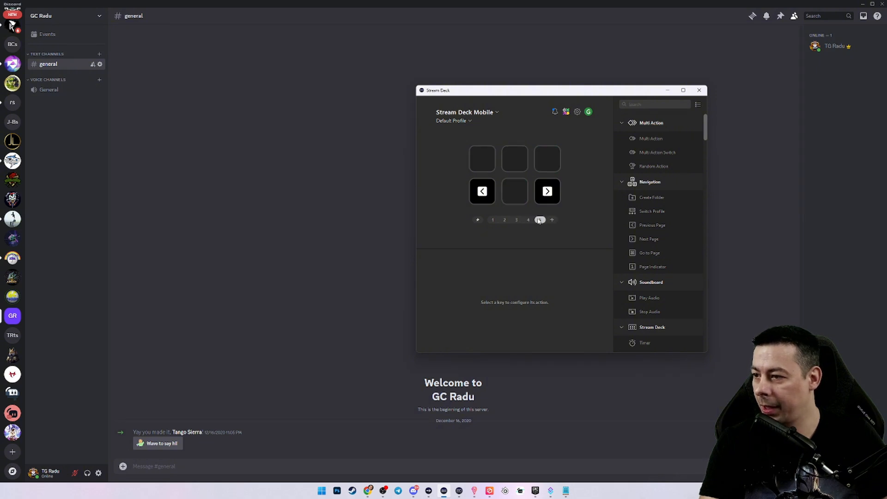
left_click(529, 220)
left_click(481, 160)
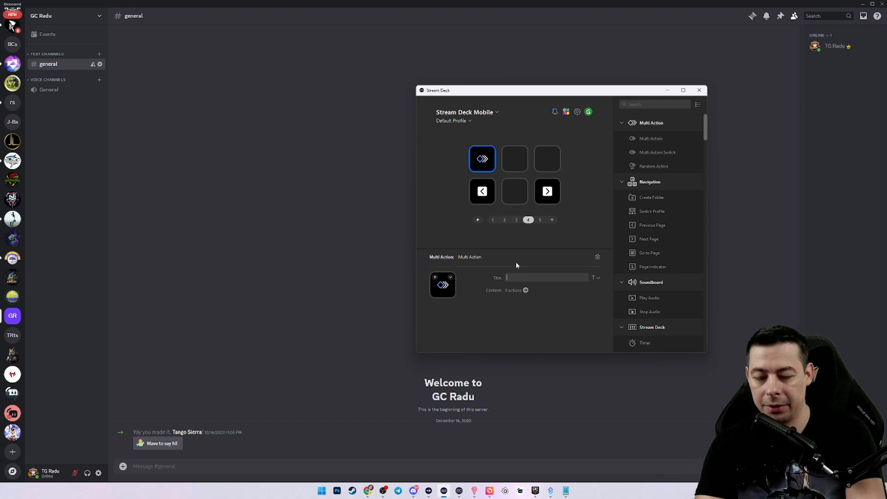
type("Discord log")
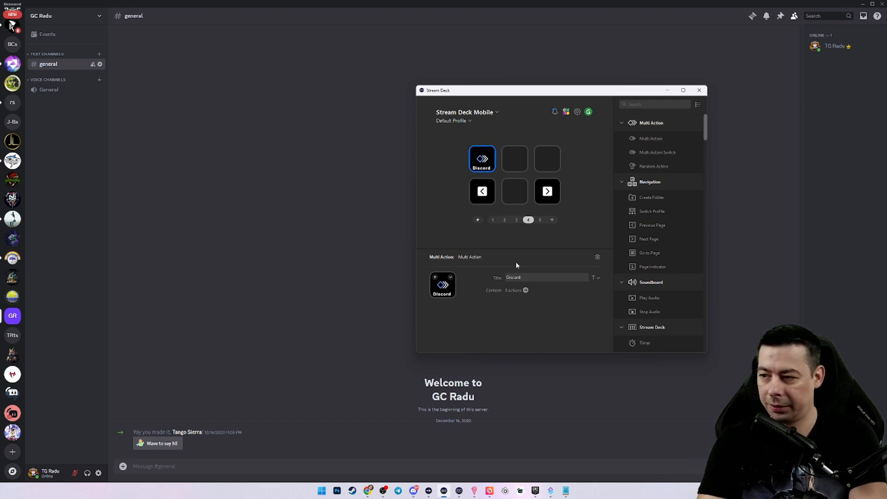
key("BackSpace")
key("BackSpace")
key("BackSpace")
key("BackSpace")
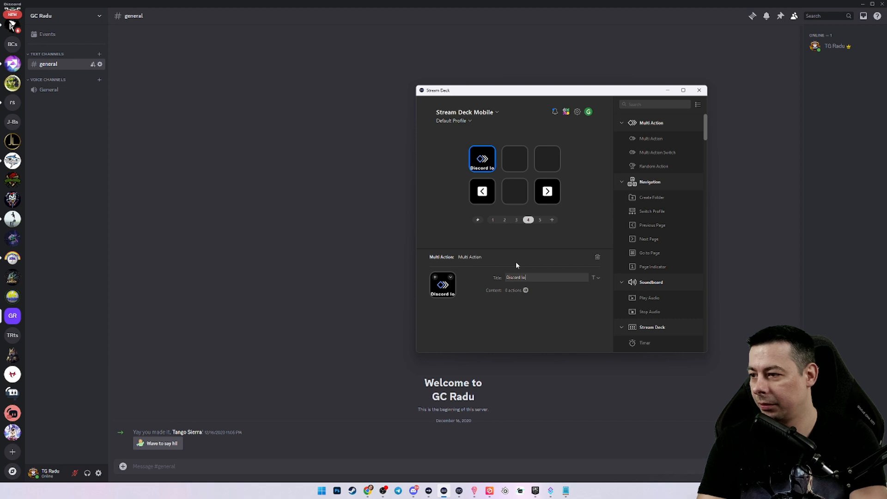
key("Return")
type("go Live")
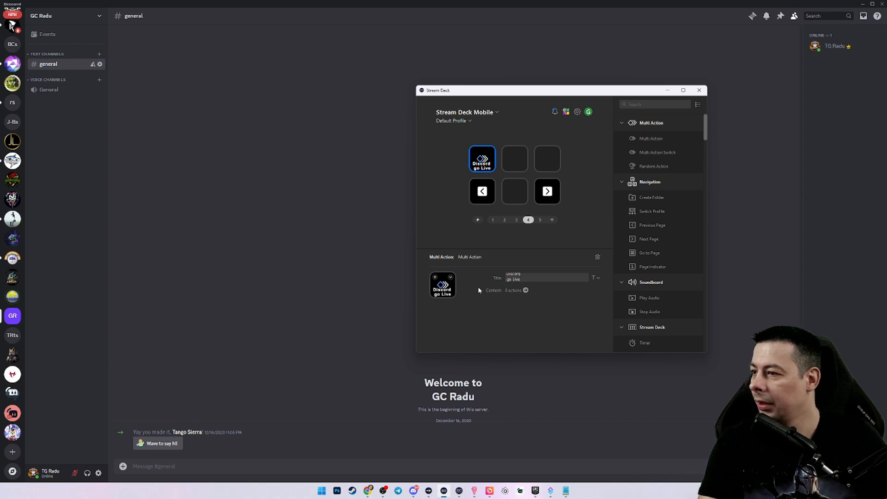
Step: Open the Discord go Live multi action and add a System Text action, found with the search "tex"
double_click(483, 165)
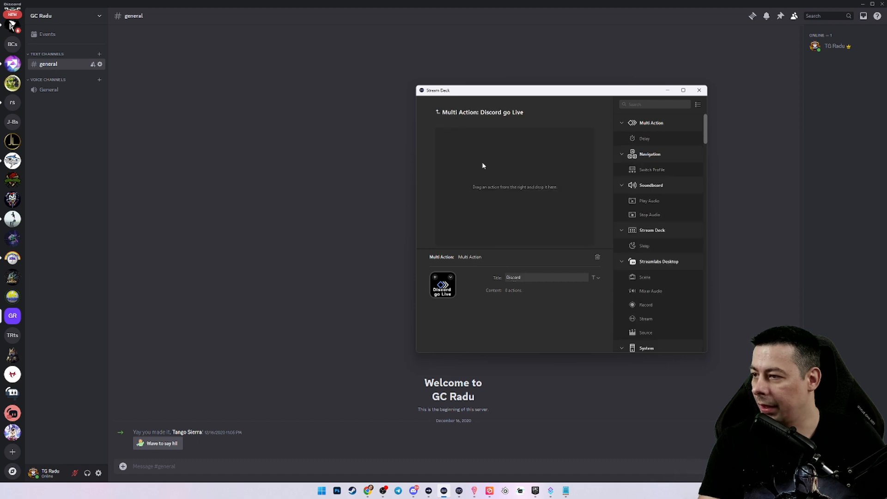
left_click(655, 106)
type("tex")
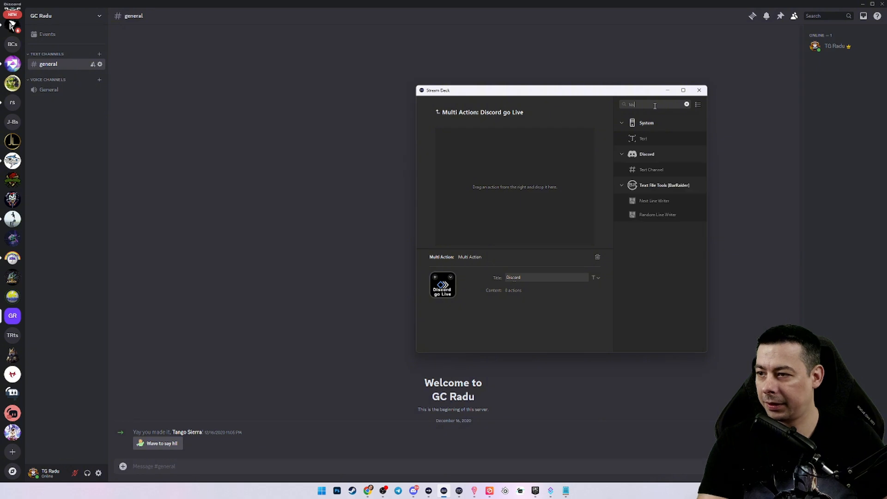
left_click_drag(647, 138, 516, 187)
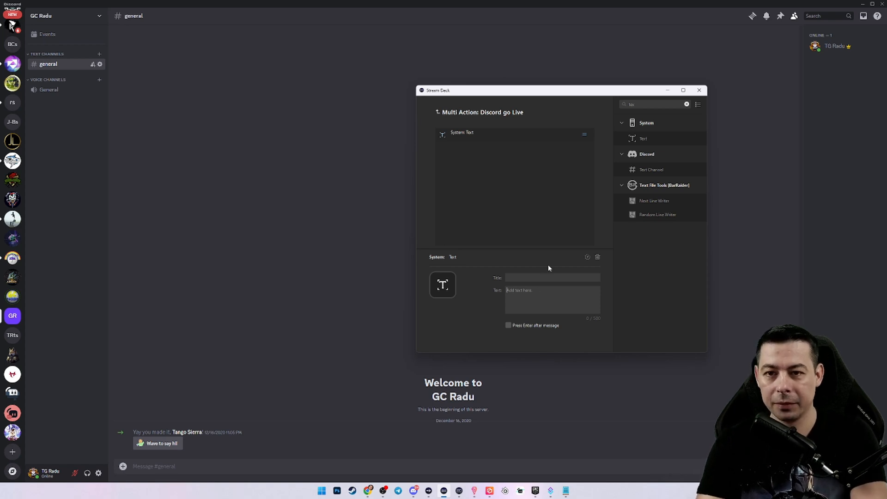
type("+")
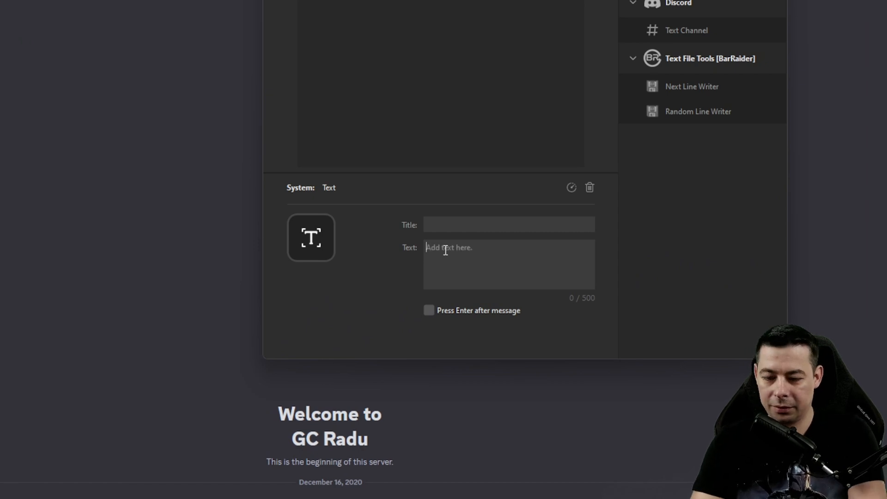
type("I am live ")
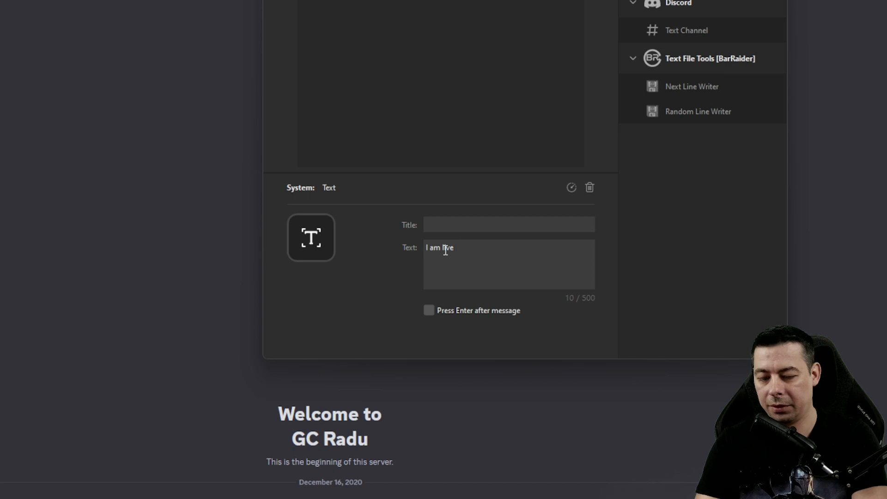
type("come and joind me ")
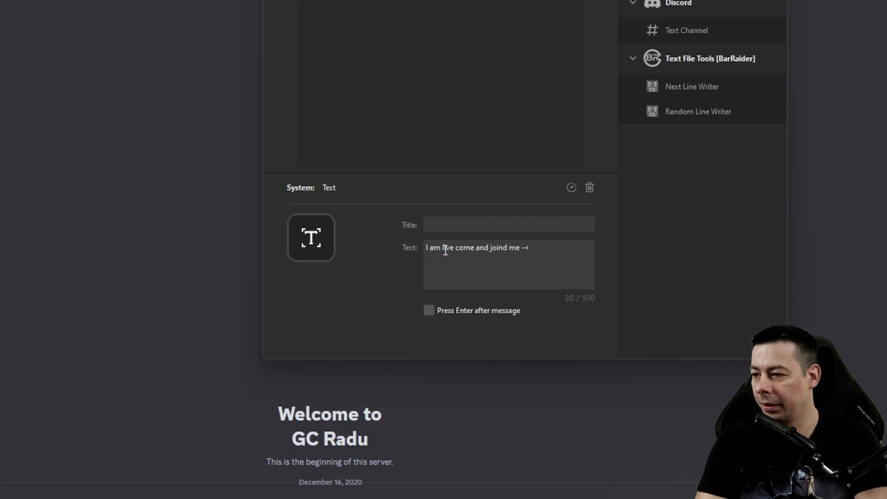
type("-> ")
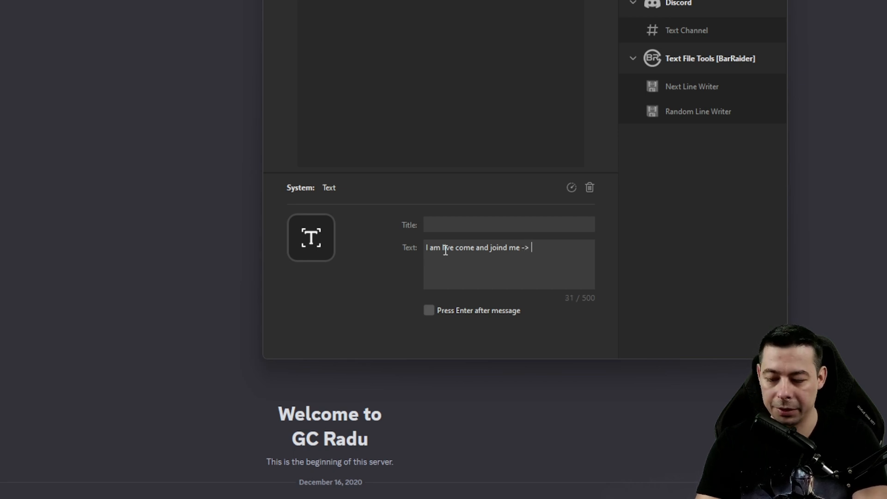
type("https://")
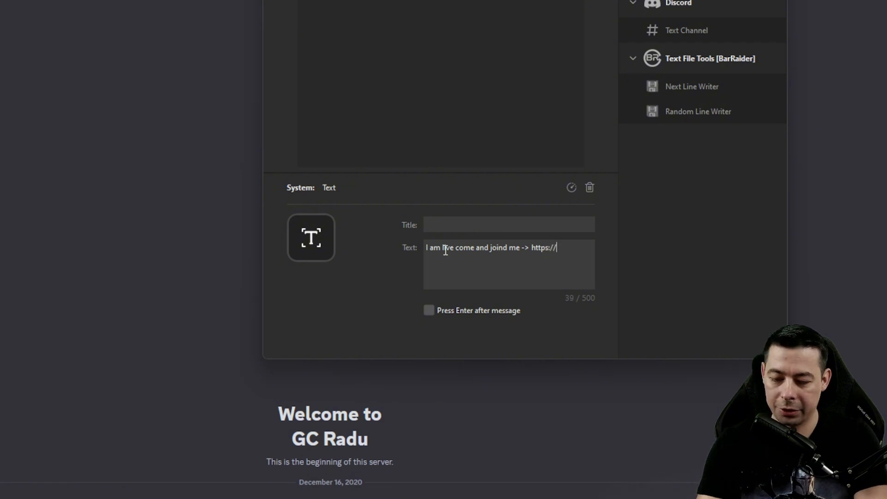
type("twitch")
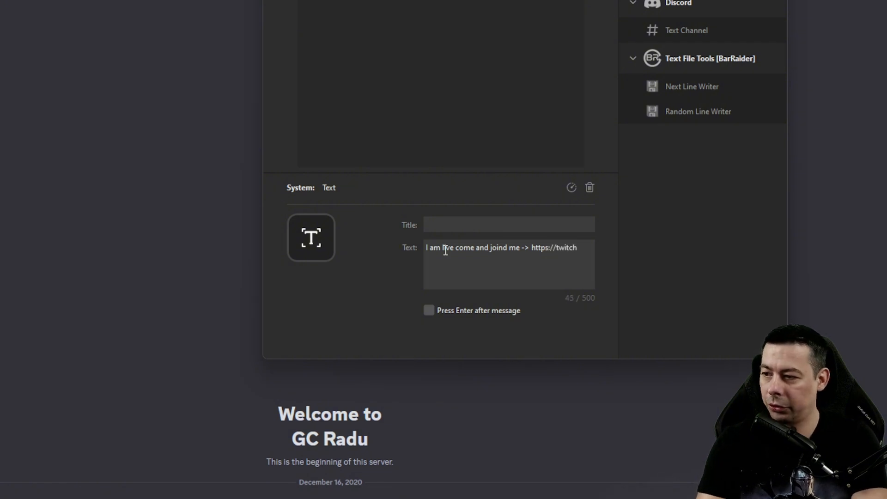
type(".tv/")
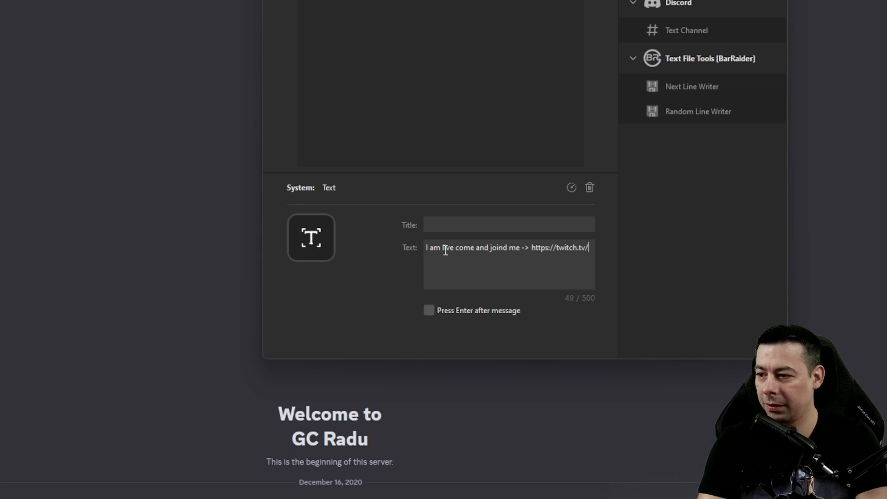
type("tgradu")
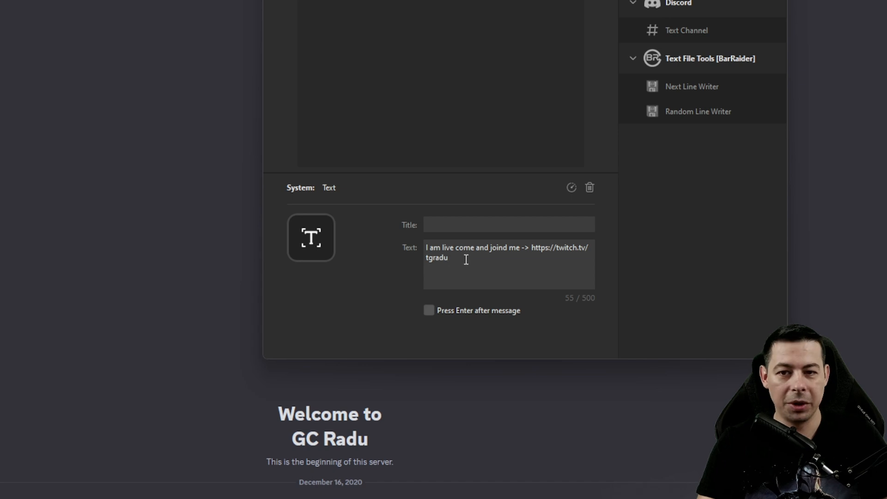
left_click_drag(466, 257, 531, 250)
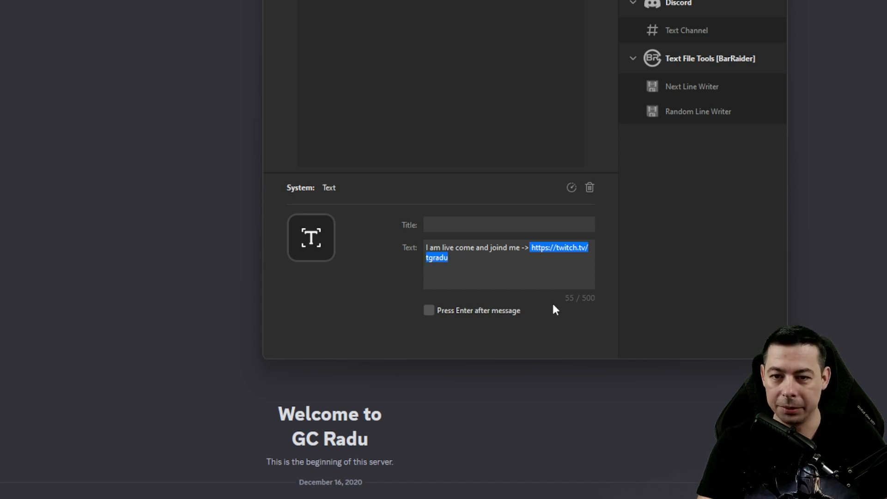
left_click(460, 279)
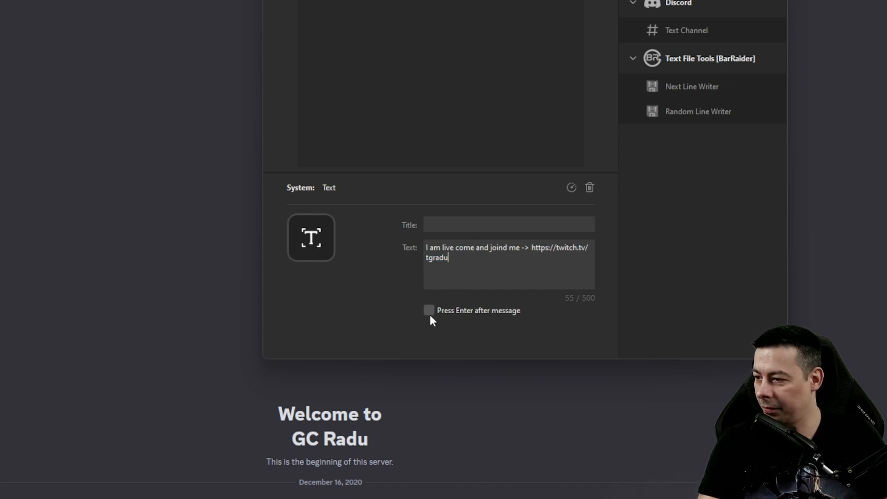
left_click(429, 311)
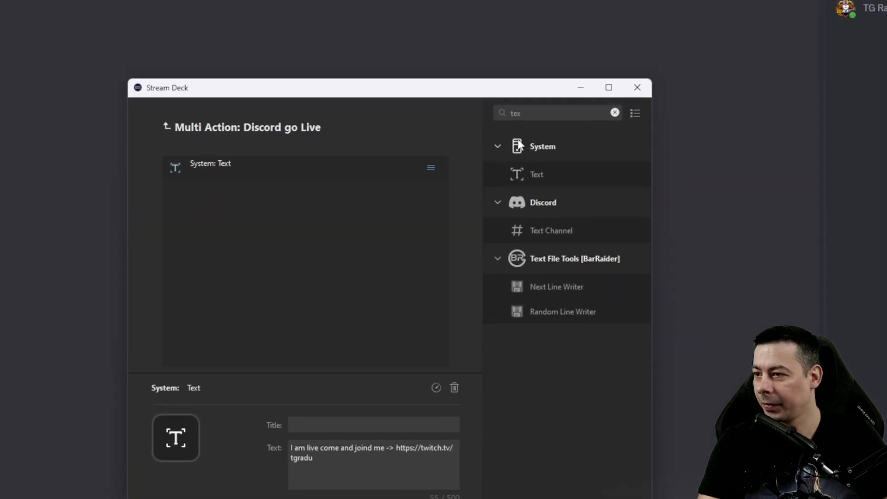
Step: Clear the action search and leave the Discord go Live multi action for the key overview
left_click(522, 113)
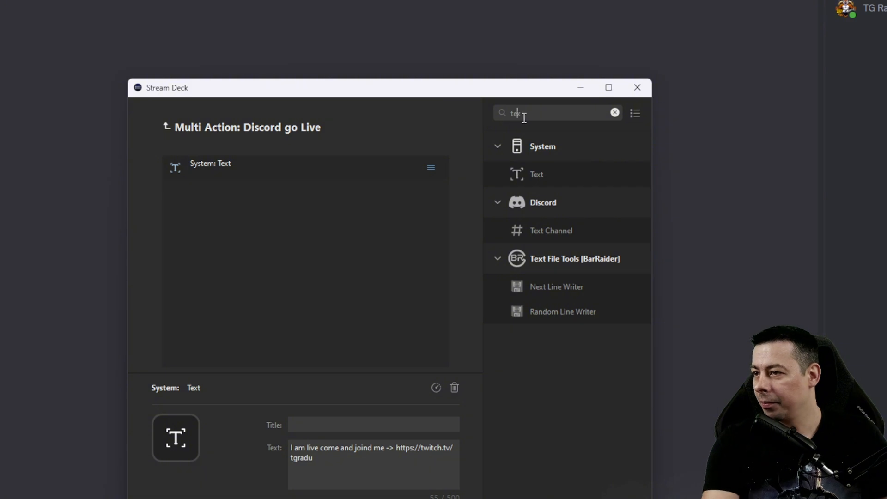
key("BackSpace")
key("BackSpace")
key("BackSpace")
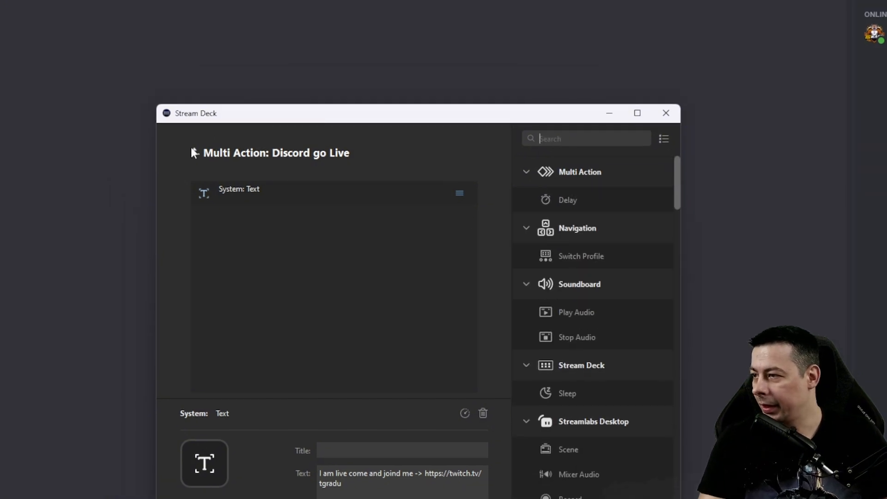
left_click(166, 126)
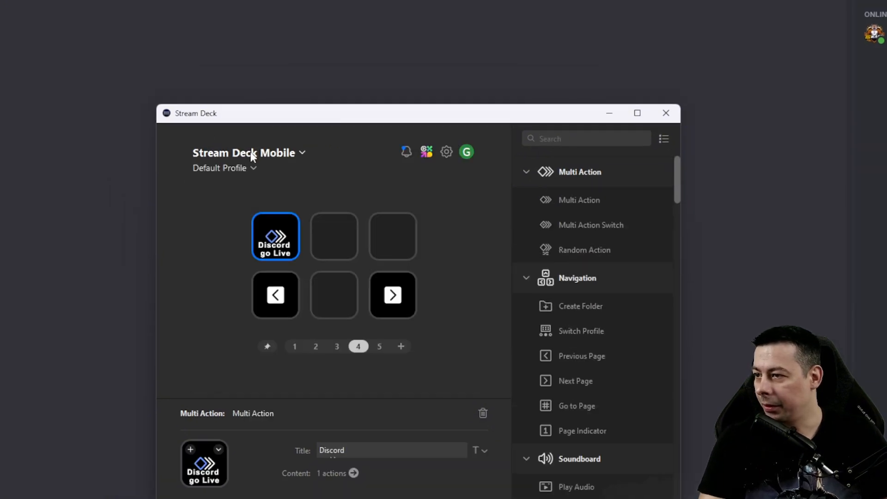
Step: Open the Elgato Marketplace, search for "discord" and view the page of Elgato's Discord plugin
left_click(427, 152)
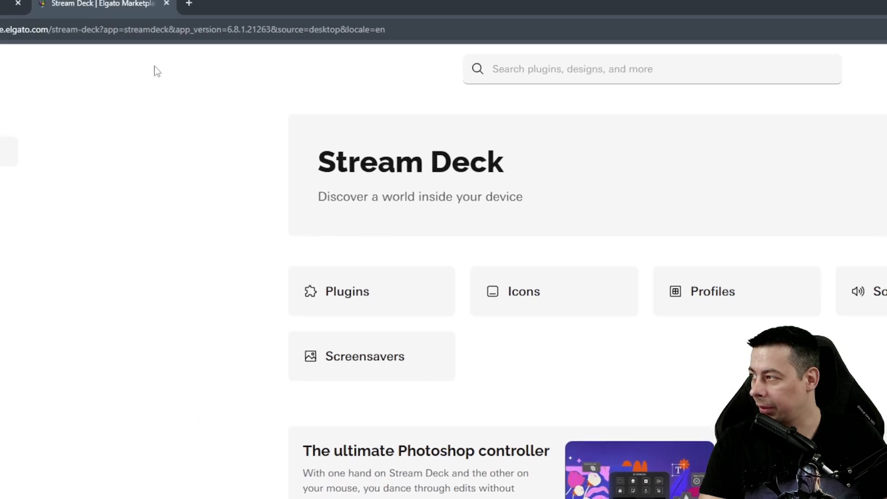
left_click(585, 71)
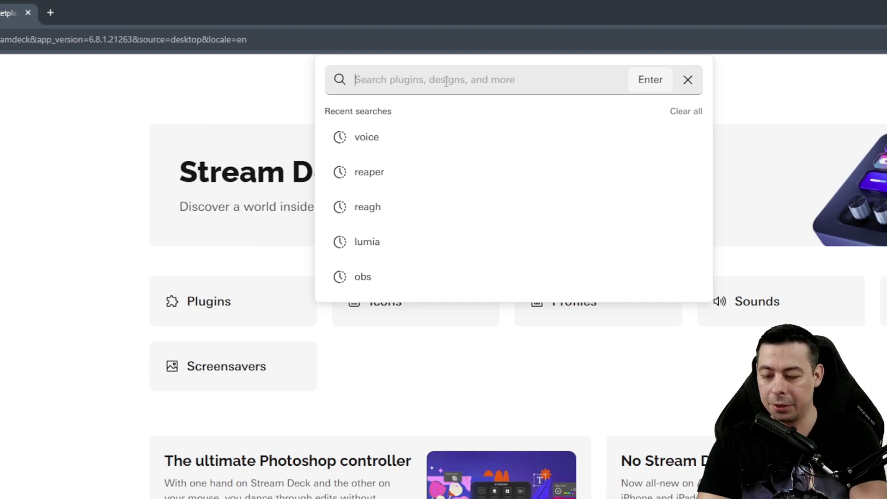
type("discord")
key("Return")
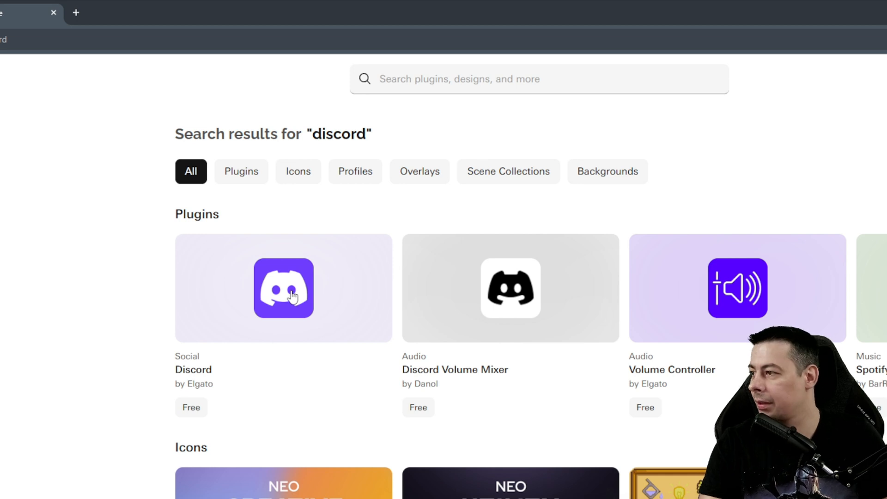
left_click(292, 295)
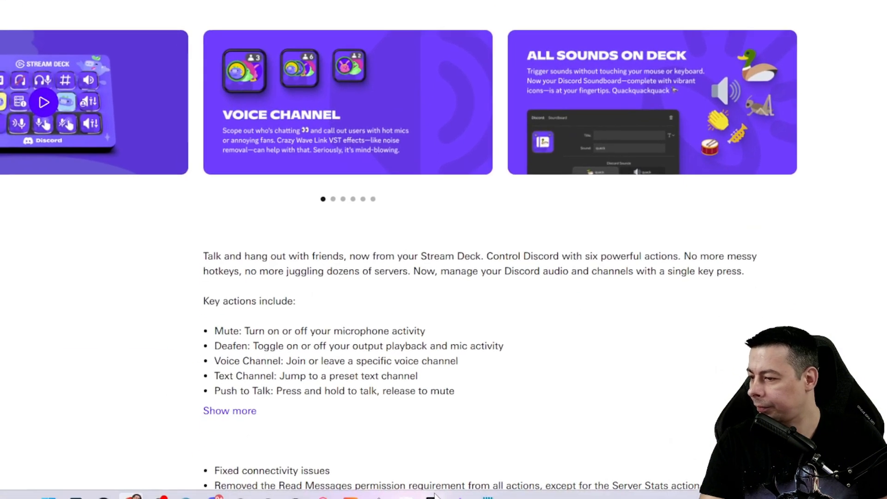
Step: Return to Stream Deck and add a Discord Text Channel action, found with "discor", above the Text action in the Discord go Live multi action
left_click(296, 497)
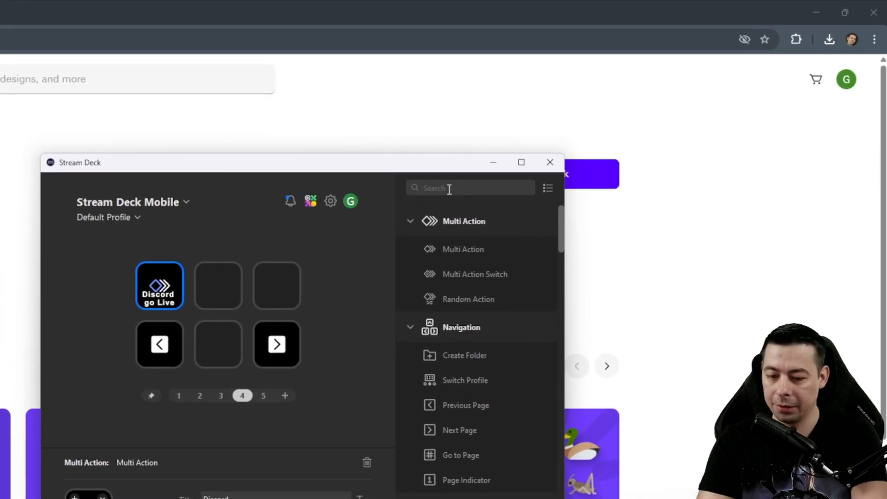
left_click(449, 188)
type("discor")
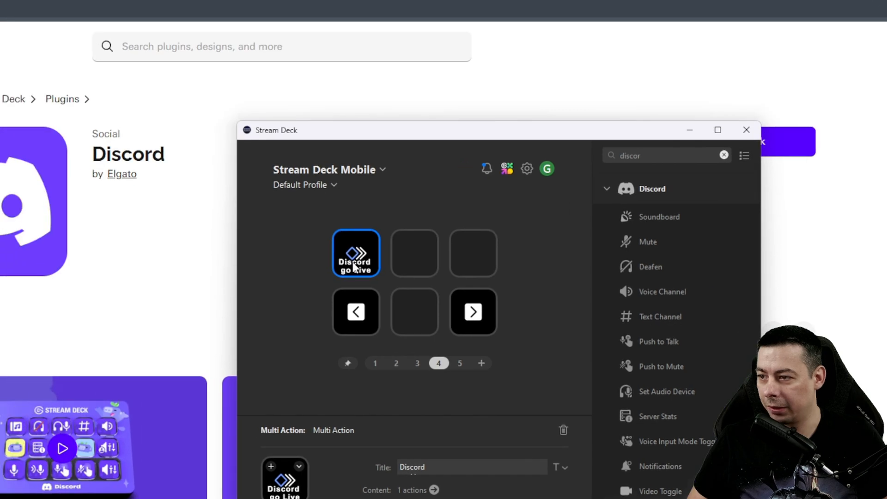
double_click(354, 267)
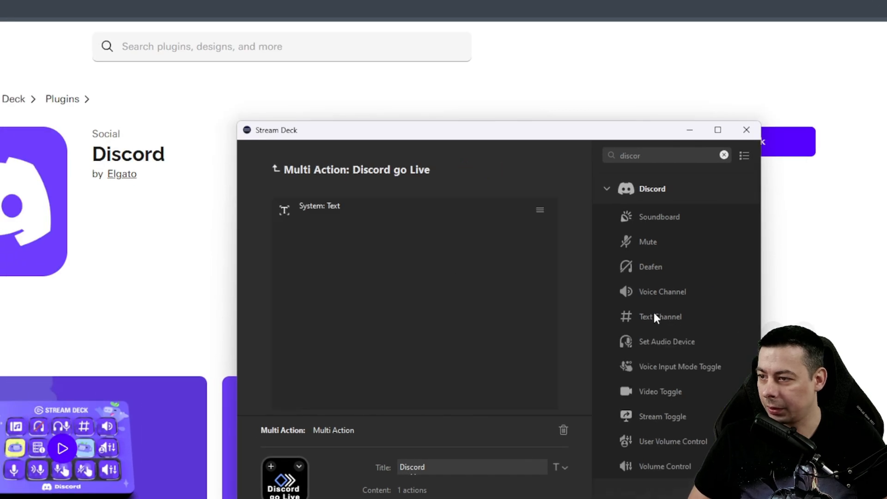
left_click_drag(656, 317, 374, 261)
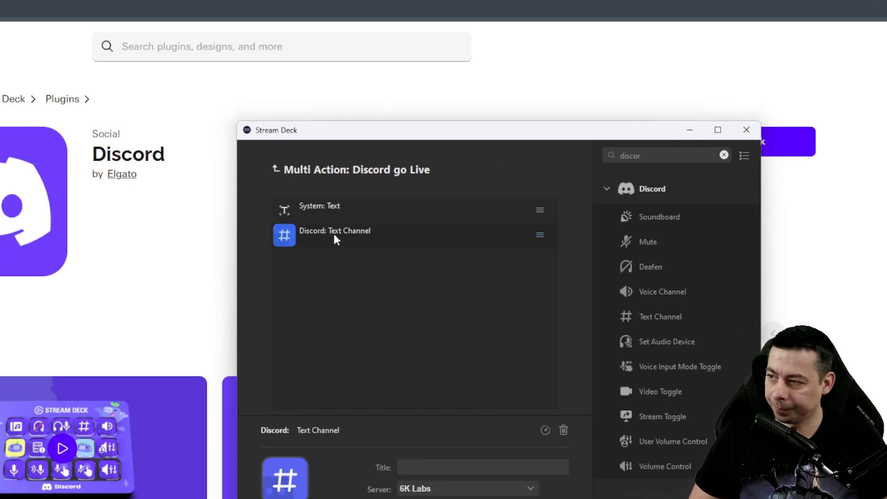
left_click_drag(289, 237, 287, 205)
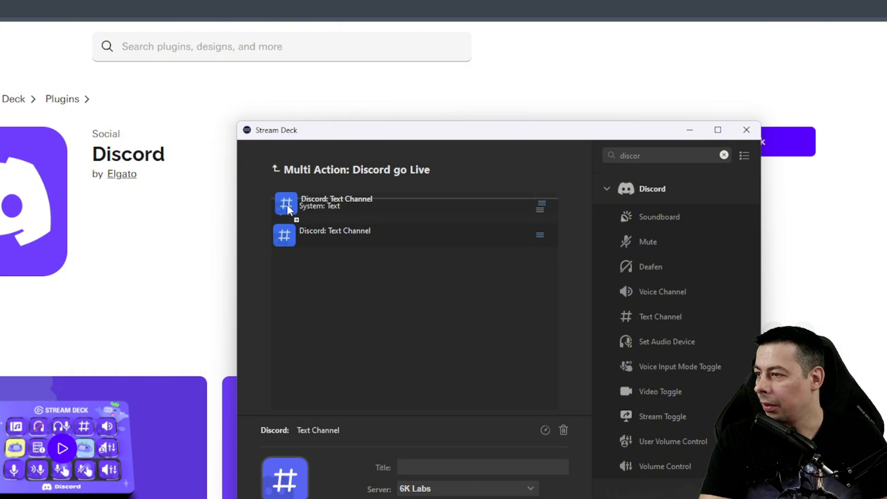
Step: Set the server of the Discord Text Channel action to GC Radu
left_click(341, 205)
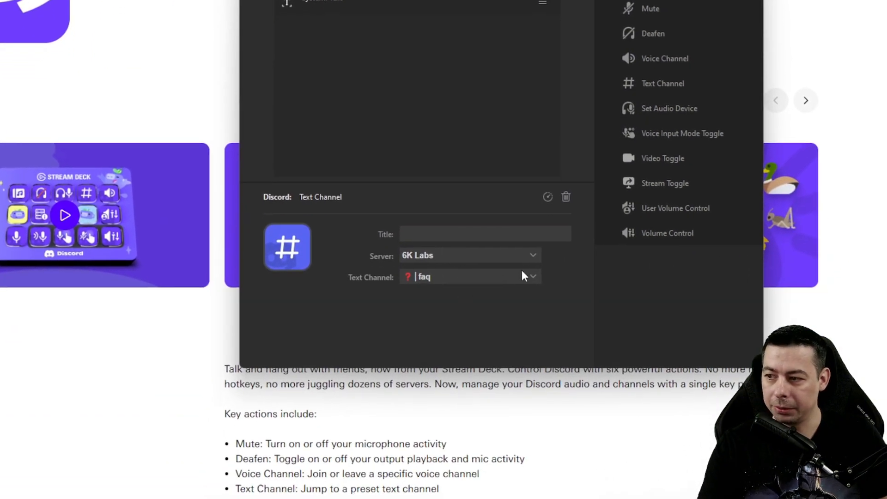
left_click(533, 256)
scroll(499, 341, "down", 4)
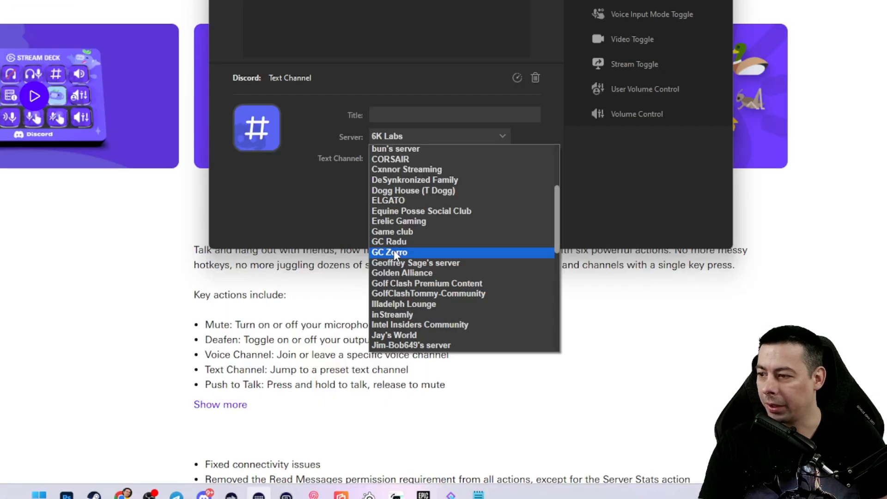
left_click(396, 242)
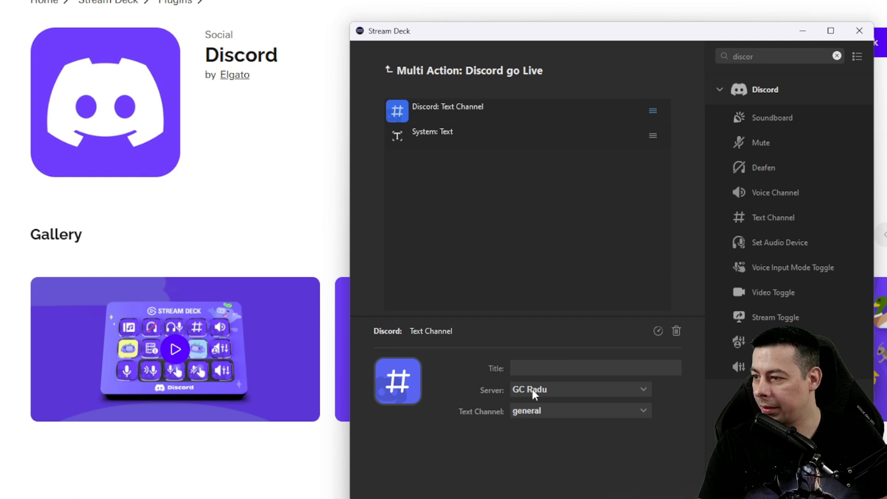
Step: Insert a Delay action, found with "dela", between the Discord Text Channel and Text actions of the Discord go Live multi action
left_click(430, 137)
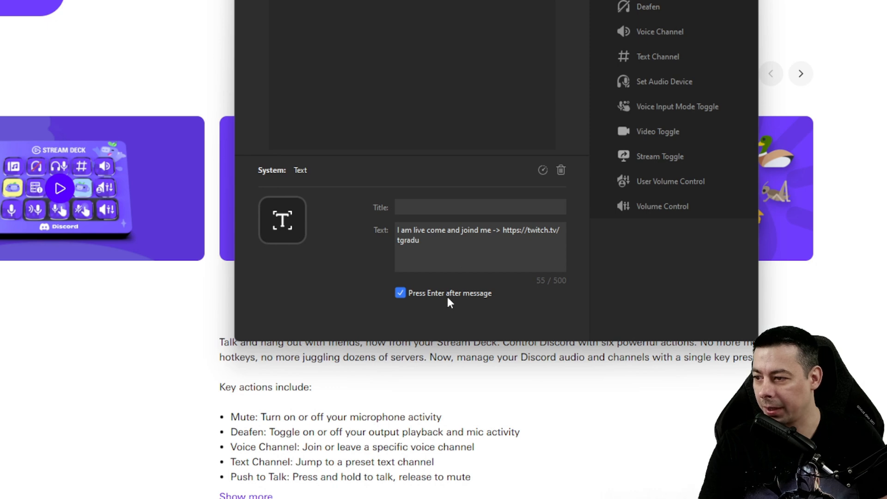
left_click(371, 45)
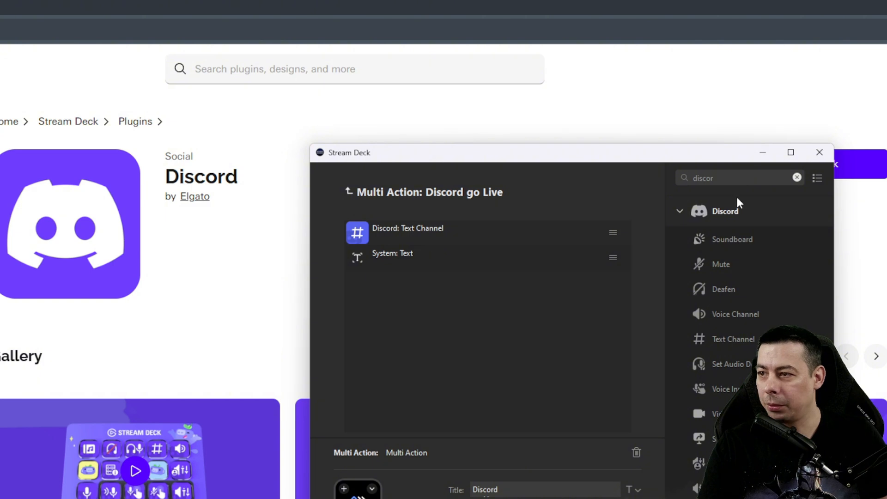
key("ctrl+a")
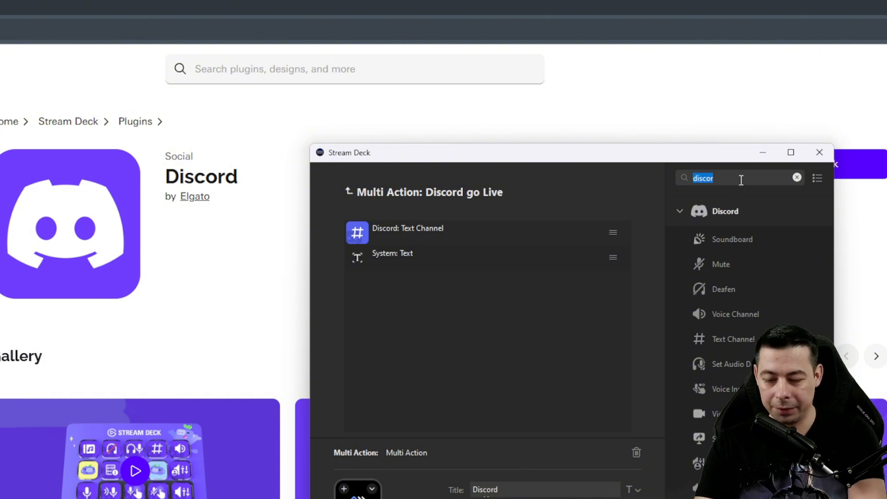
type("dela")
left_click_drag(724, 238, 485, 239)
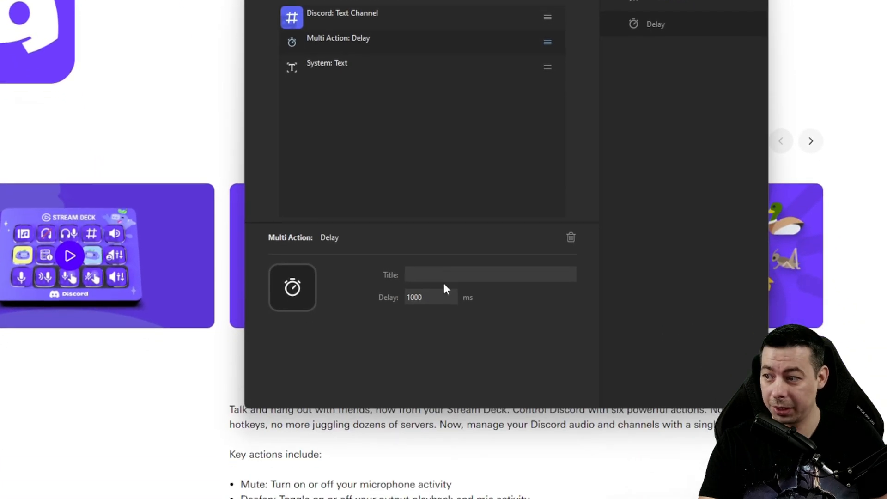
Step: Set the duration of the Delay action to 1200 ms
left_click_drag(438, 256, 435, 256)
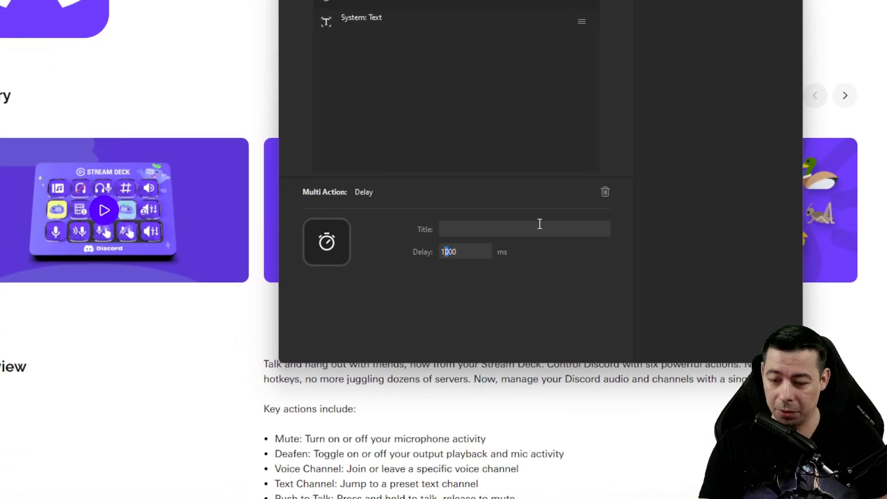
left_click(450, 151)
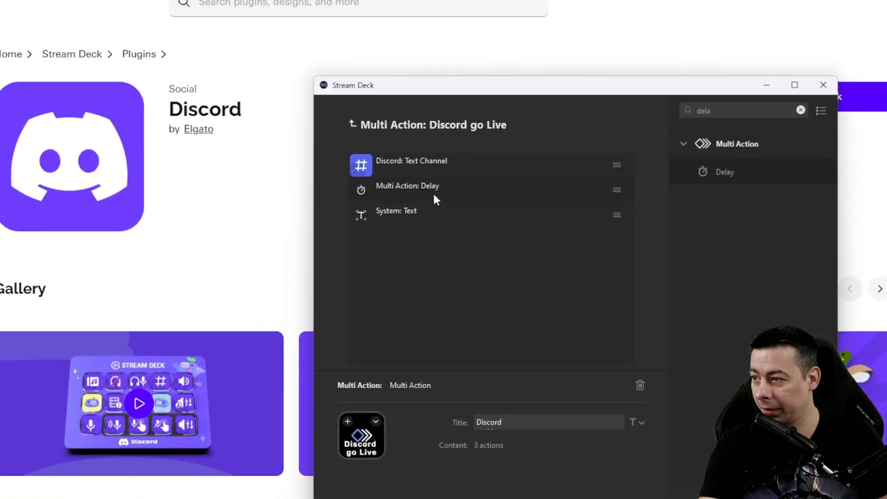
left_click(433, 190)
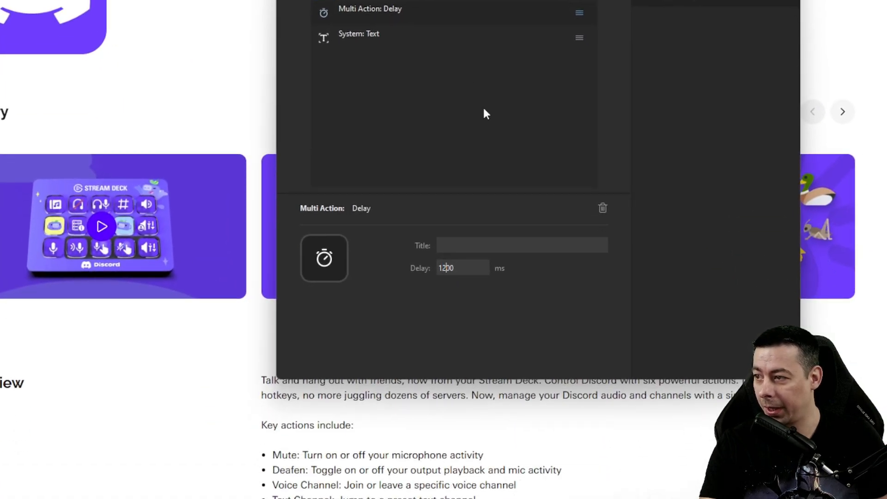
left_click(472, 87)
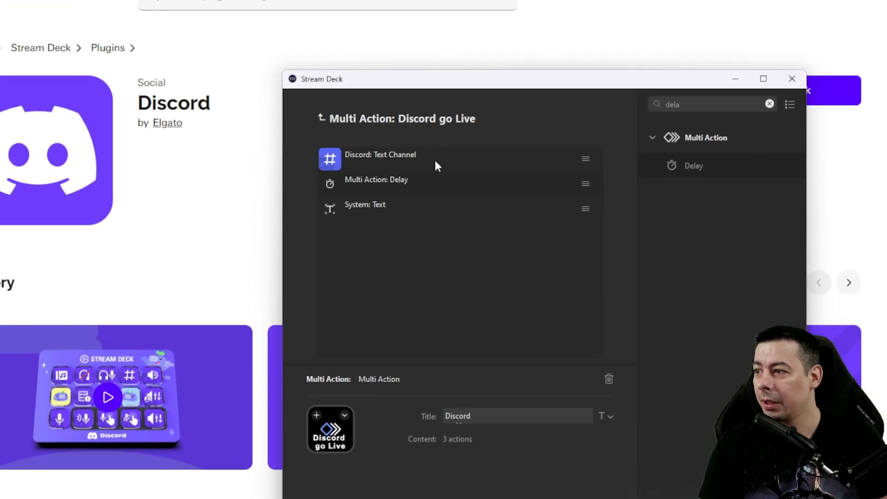
Step: Review the settings of the Discord Text Channel, Delay and Text actions in the multi action
left_click(416, 162)
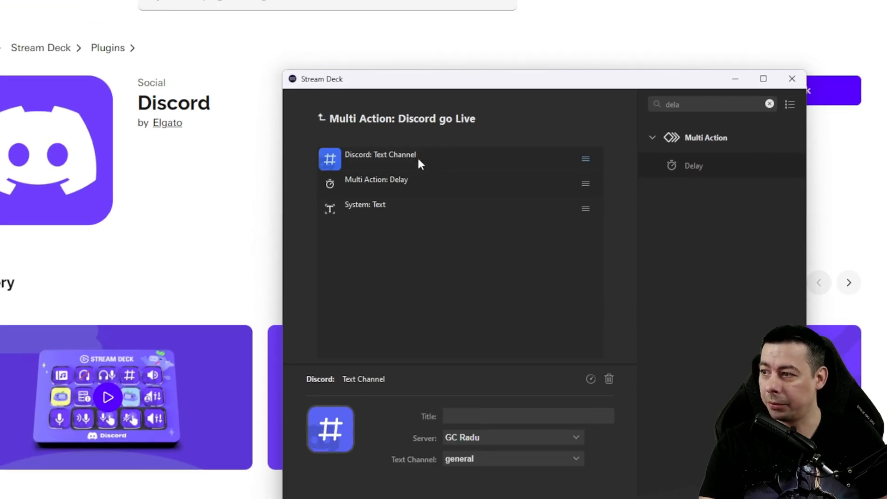
left_click(421, 185)
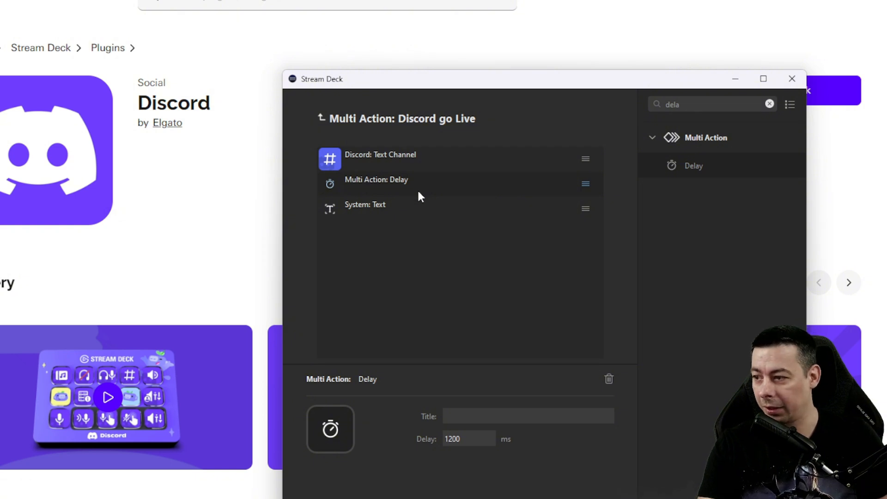
left_click(385, 205)
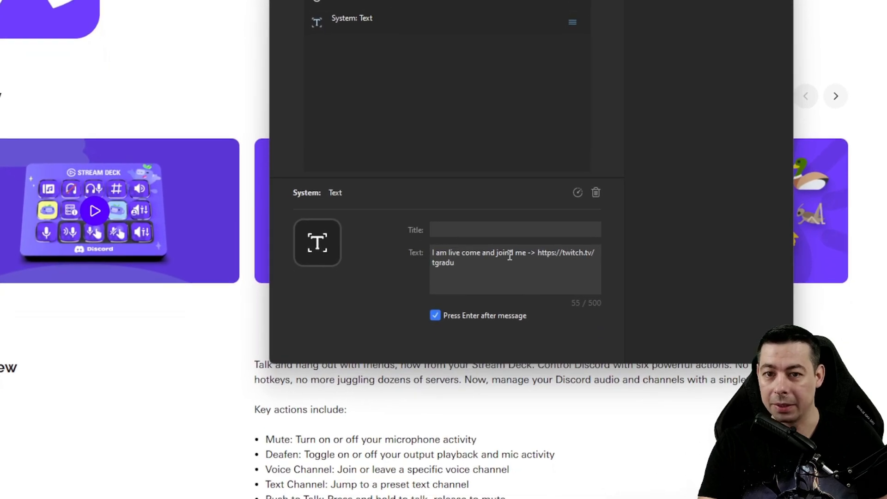
left_click(372, 107)
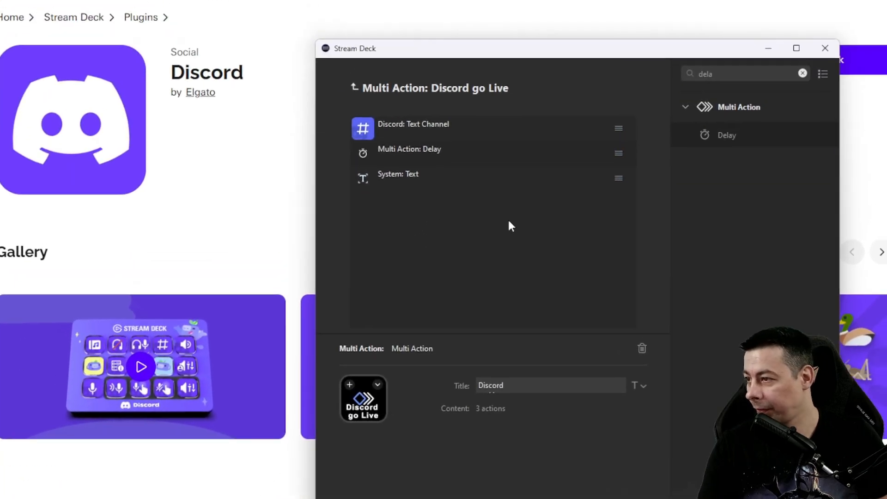
left_click(419, 122)
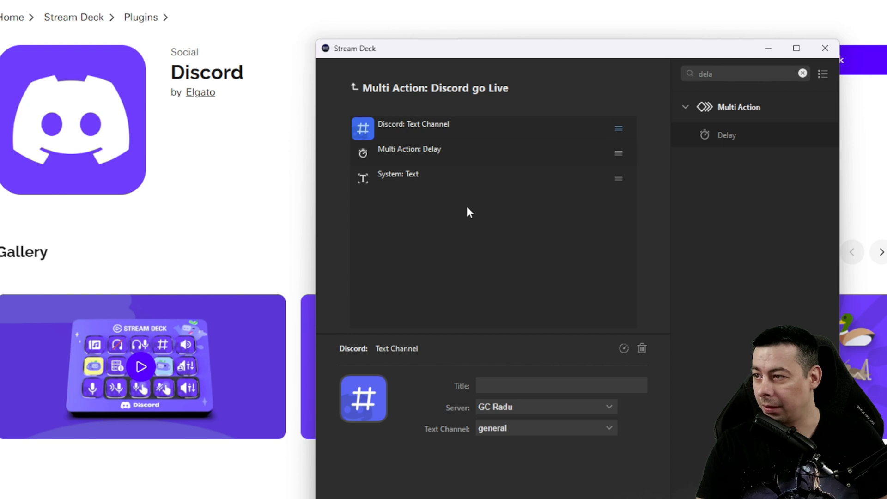
left_click(460, 230)
Step: Duplicate the Discord Text Channel action to the end of the multi action list
left_click(409, 125)
right_click(410, 125)
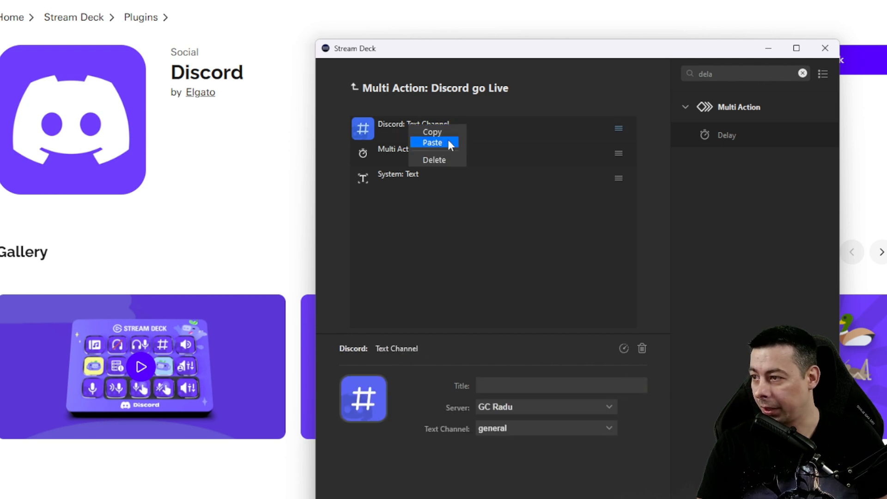
left_click(442, 132)
right_click(426, 223)
left_click(448, 242)
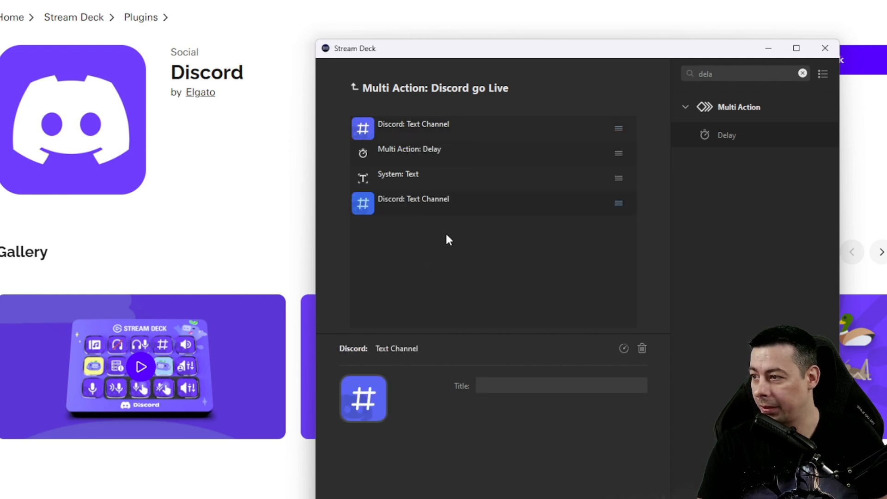
Step: Set the copied Discord Text Channel action to the server TG Radu's test server and the text channel general
left_click(541, 407)
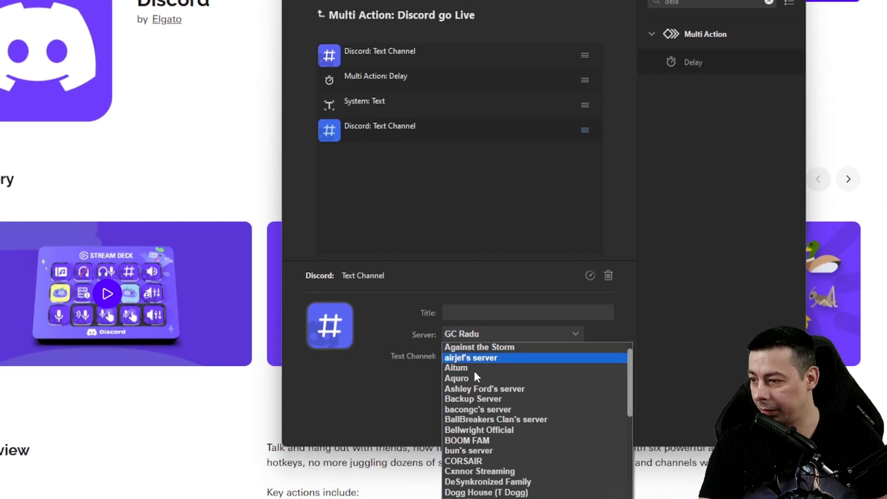
scroll(527, 498, "down", 7)
scroll(475, 349, "down", 5)
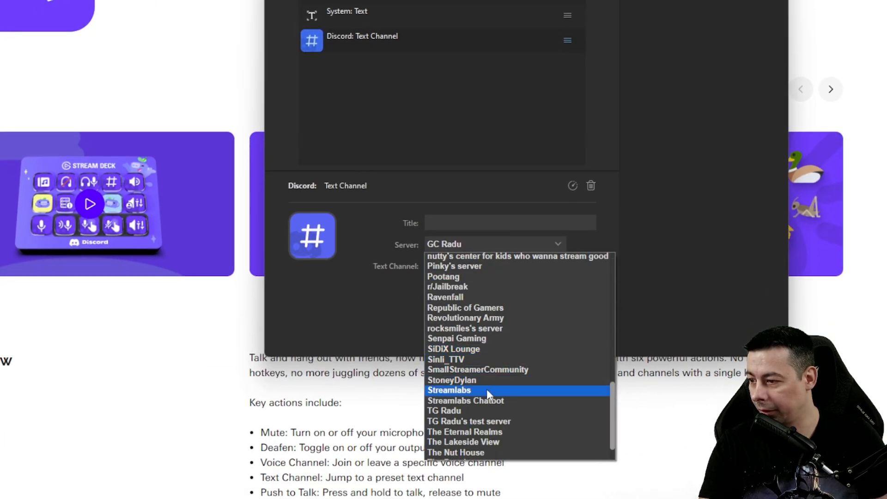
left_click(480, 421)
left_click(485, 271)
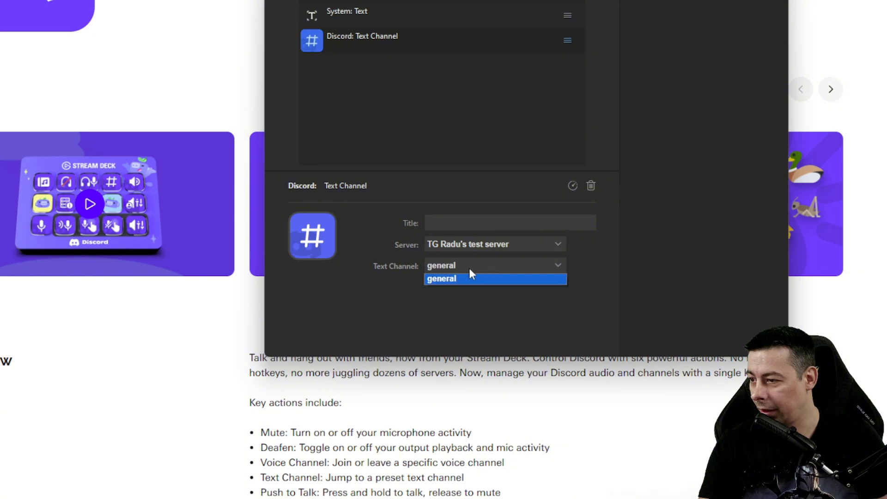
left_click(464, 279)
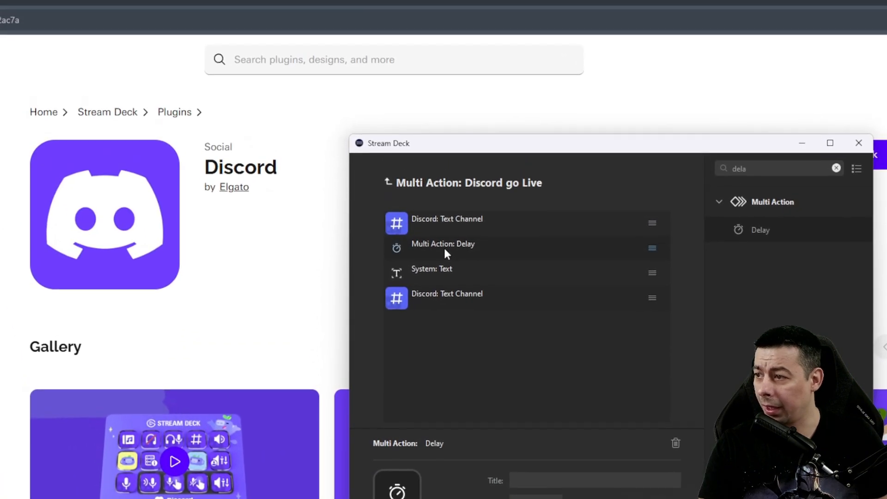
Step: Duplicate the Delay action to the end of the list, below the second Discord Text Channel action
right_click(447, 252)
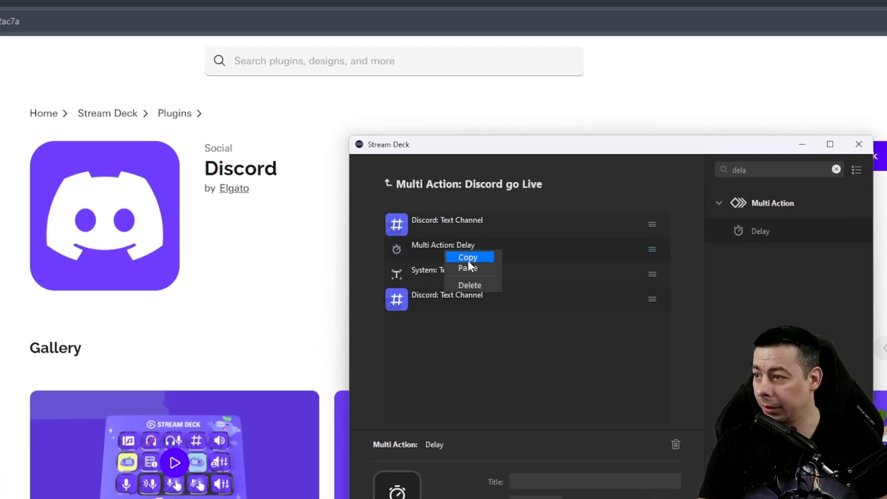
left_click(467, 257)
right_click(464, 338)
left_click(493, 348)
Step: Duplicate the Text action and place the copy at the end of the list, below the second Delay action
left_click(459, 268)
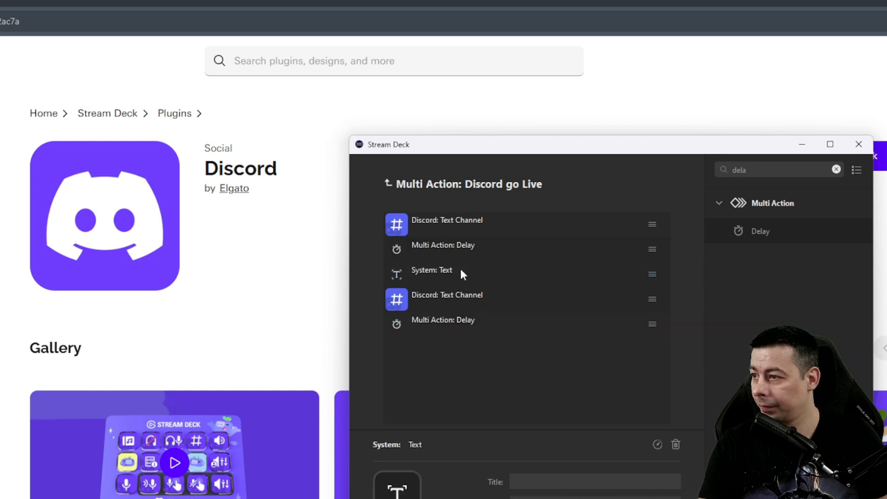
right_click(461, 270)
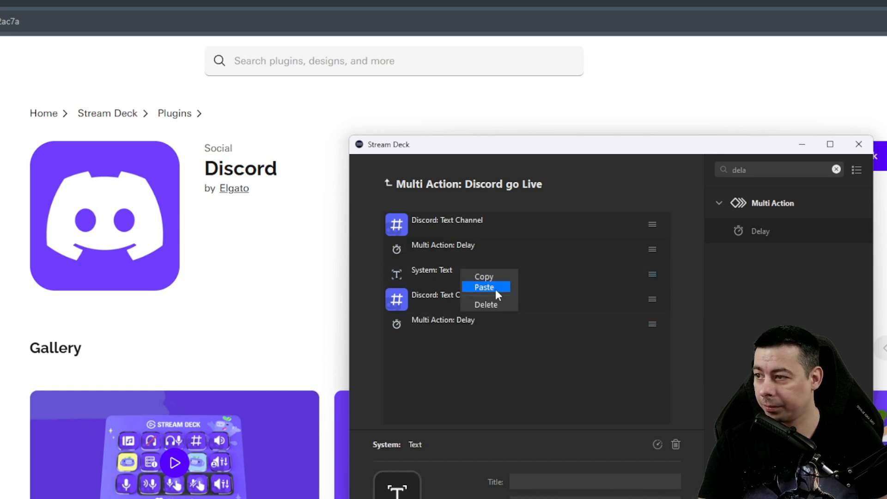
left_click(492, 277)
left_click(486, 330)
right_click(487, 331)
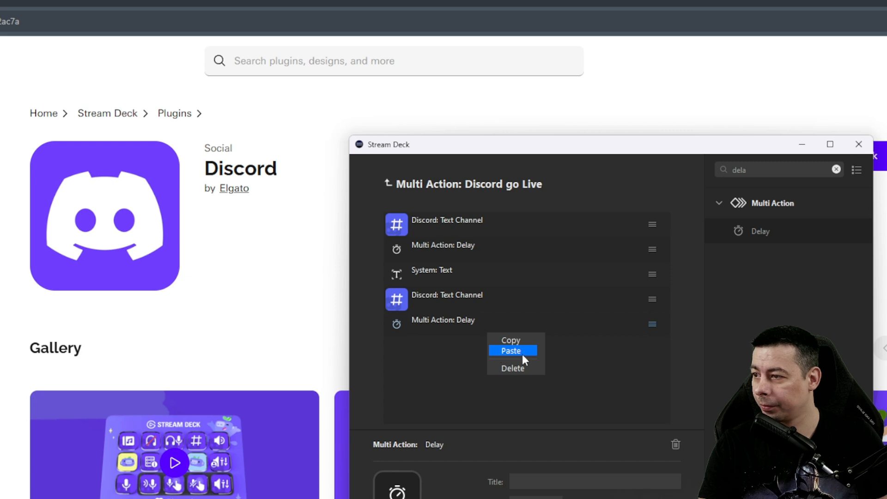
left_click(512, 351)
left_click_drag(444, 323, 455, 358)
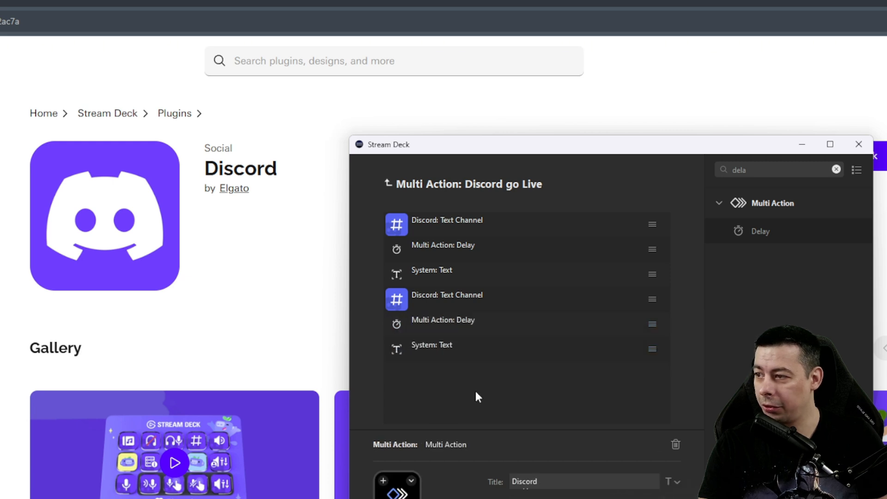
Step: Review the message of both Text actions and leave the Discord go Live multi action for the key overview
left_click(445, 345)
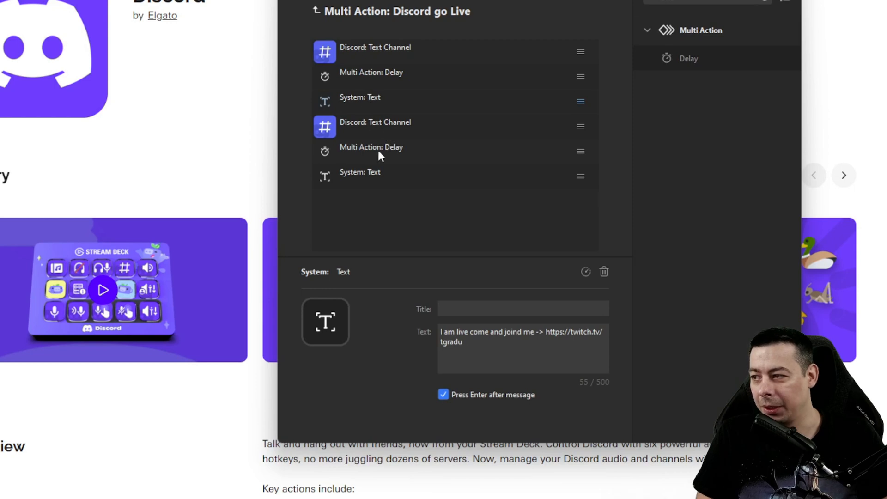
left_click(386, 163)
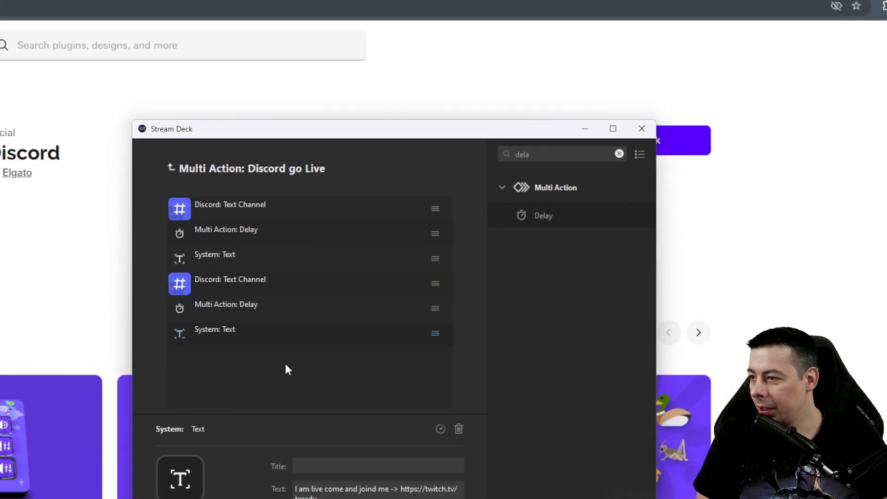
left_click(187, 170)
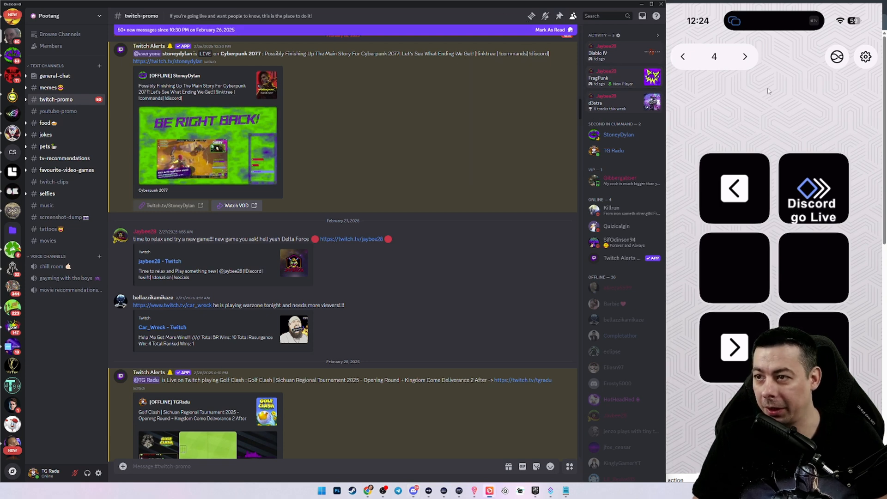
Step: In Discord, open the live channel of the SmallStreamerCommunity server from the server list
left_click(784, 81)
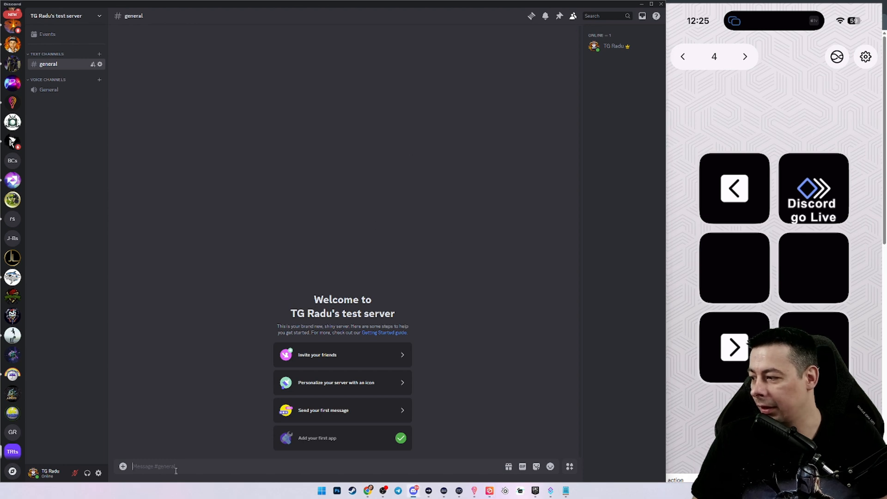
scroll(12, 180, "up", 10)
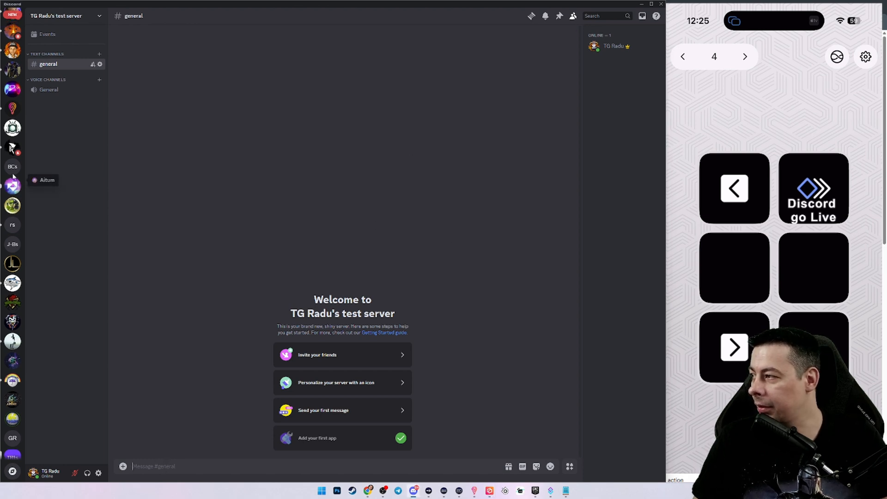
scroll(12, 40, "up", 2)
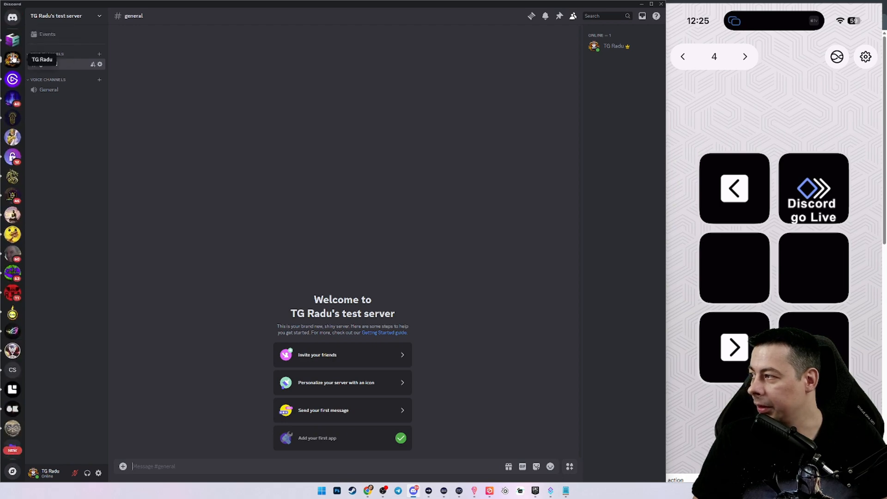
left_click(13, 40)
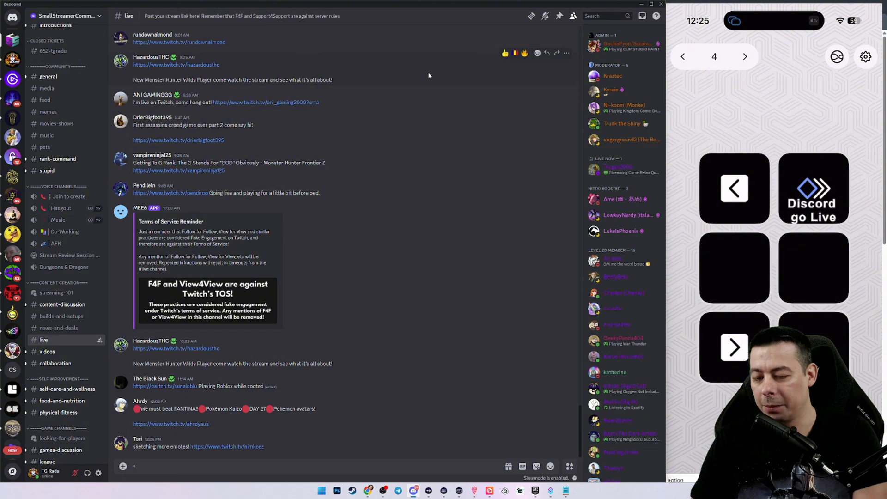
Step: Run the Discord go Live multi action and check the announcement in the general channels of TG Radu's test server and GC Radu
key("ctrl+alt+Down")
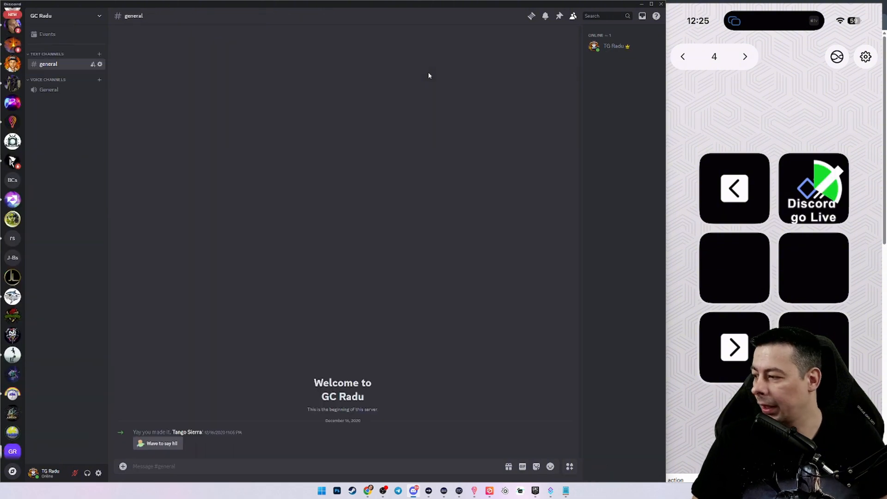
key("ctrl+alt+Down")
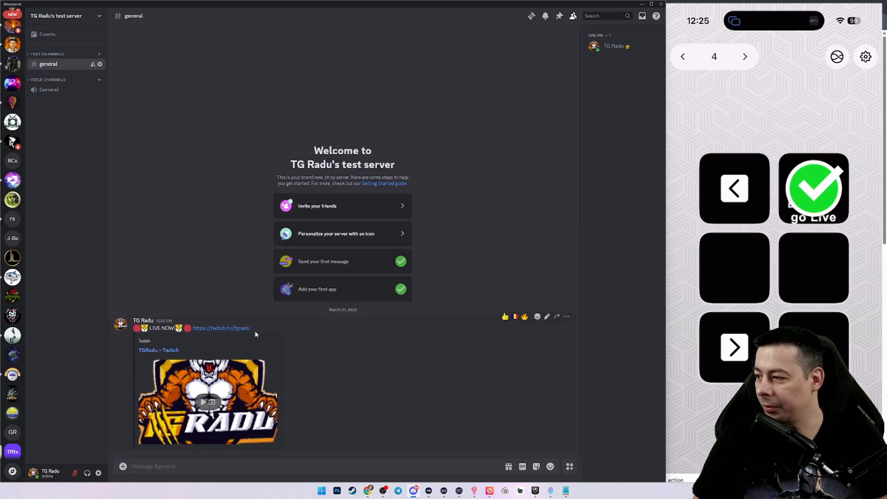
left_click_drag(253, 329, 194, 328)
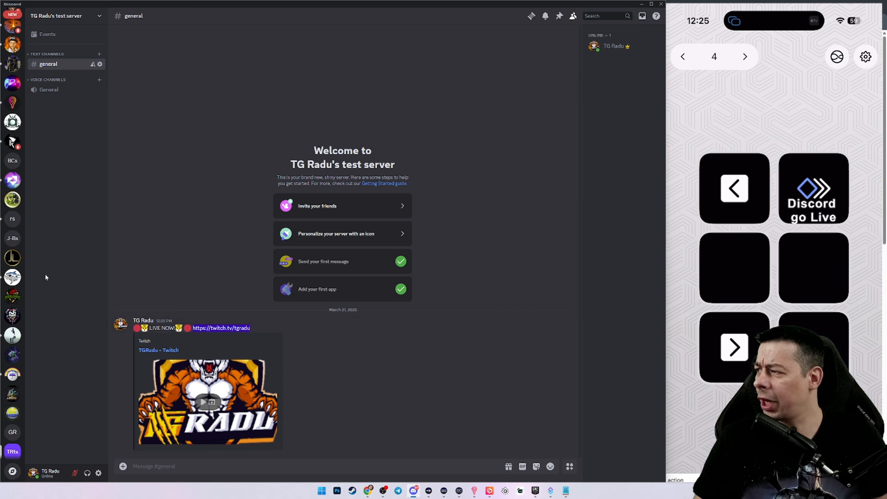
scroll(21, 370, "down", 3)
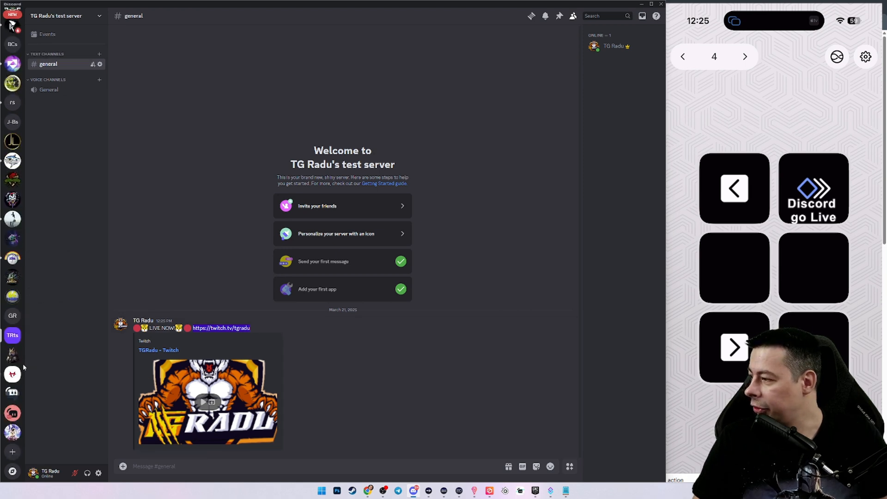
left_click(13, 317)
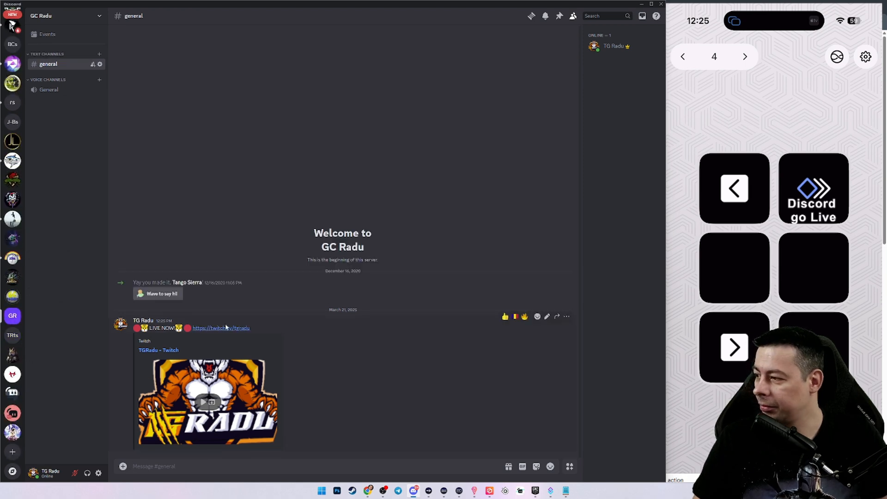